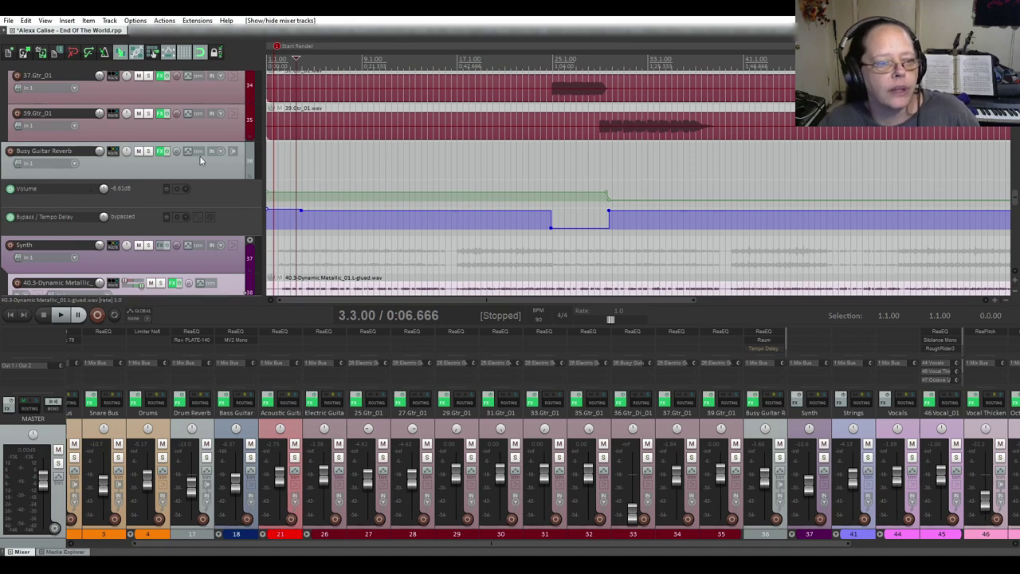
Show the Volume envelope of the 40.3-Dynamic Metallic track and select it, with a time selection from 1.3.50 to 16.3.00.
scroll(213, 147, "down", 4)
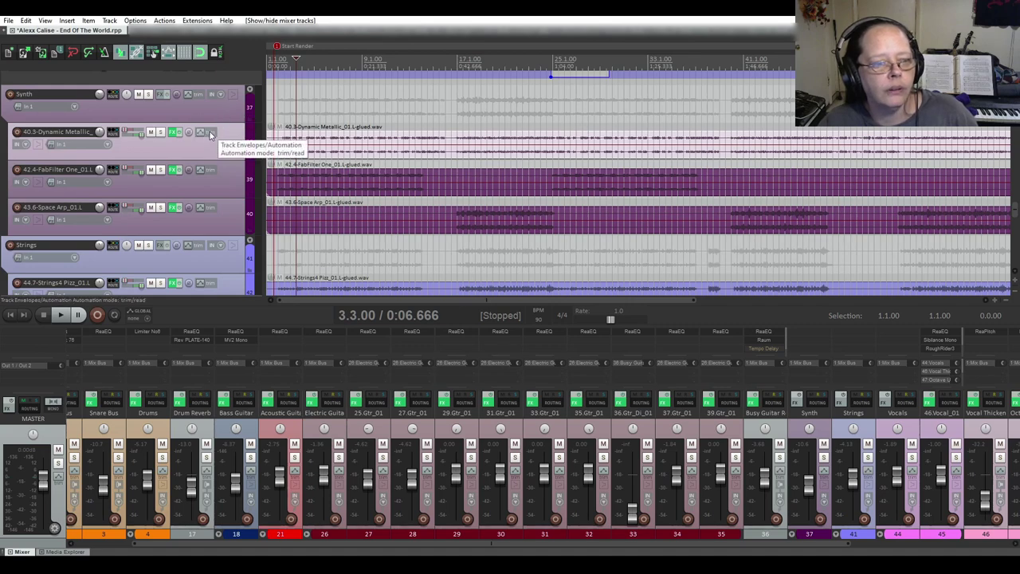
left_click(212, 133)
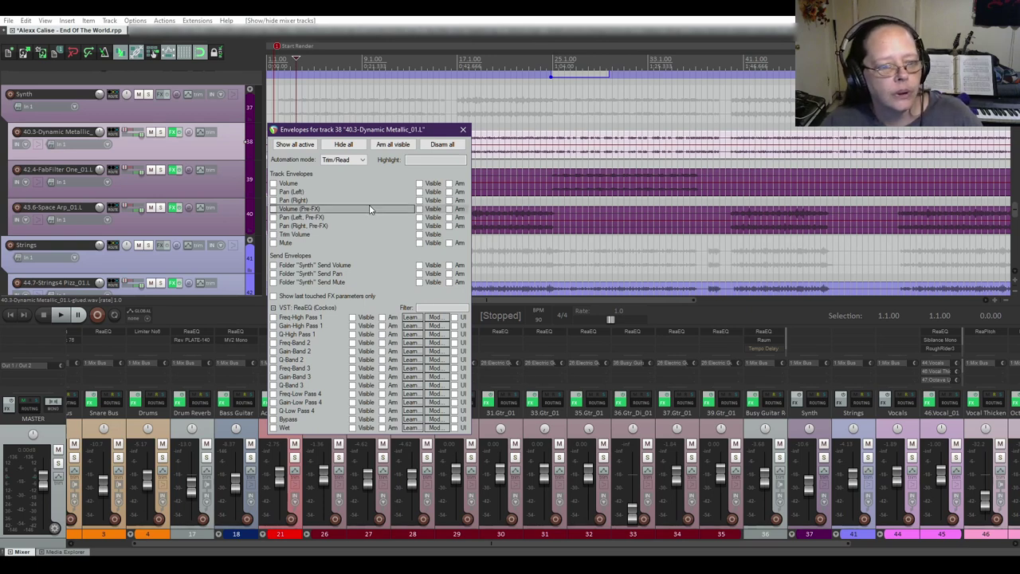
left_click(274, 184)
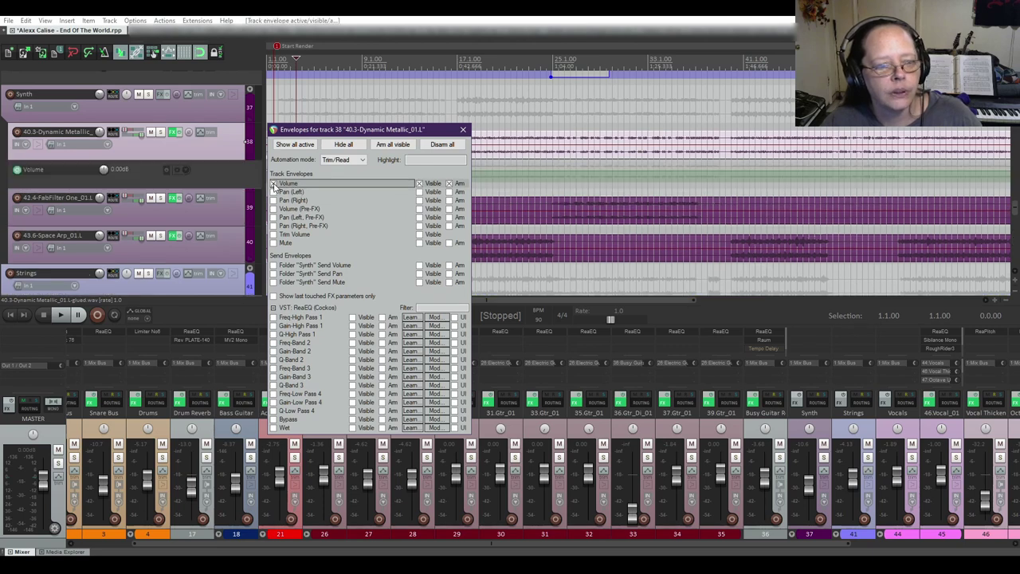
left_click(462, 129)
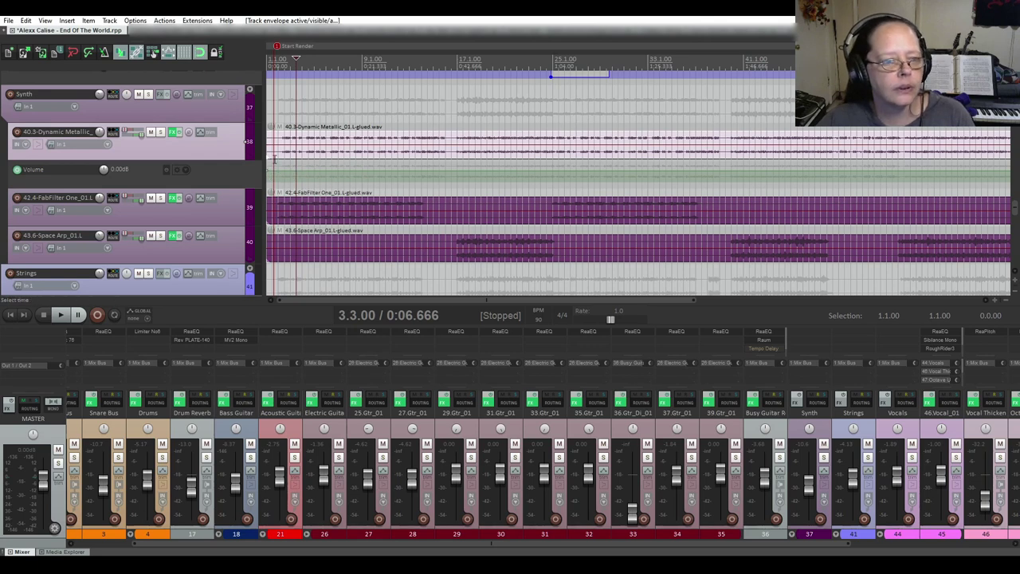
left_click_drag(273, 160, 451, 163)
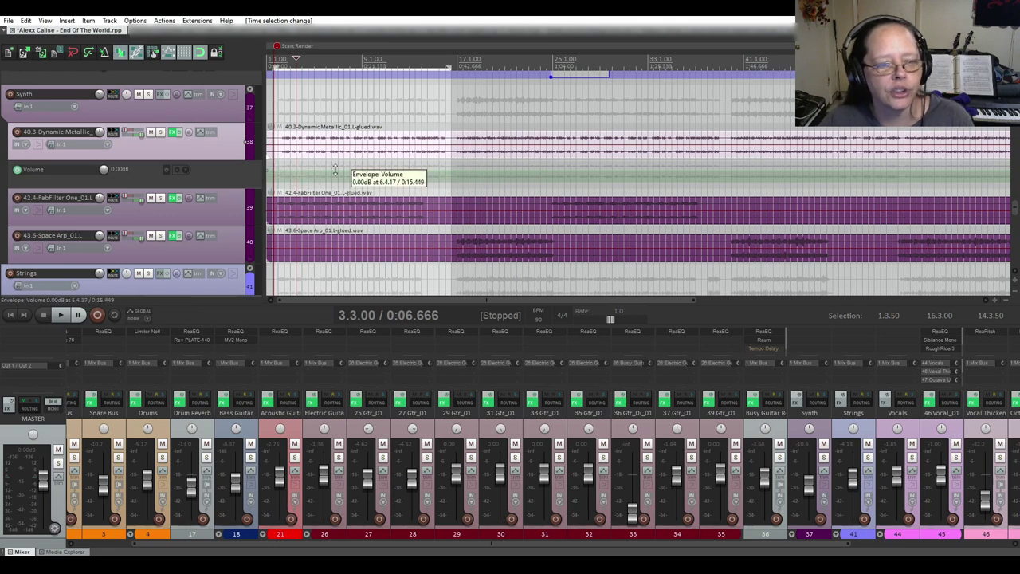
left_click(335, 169)
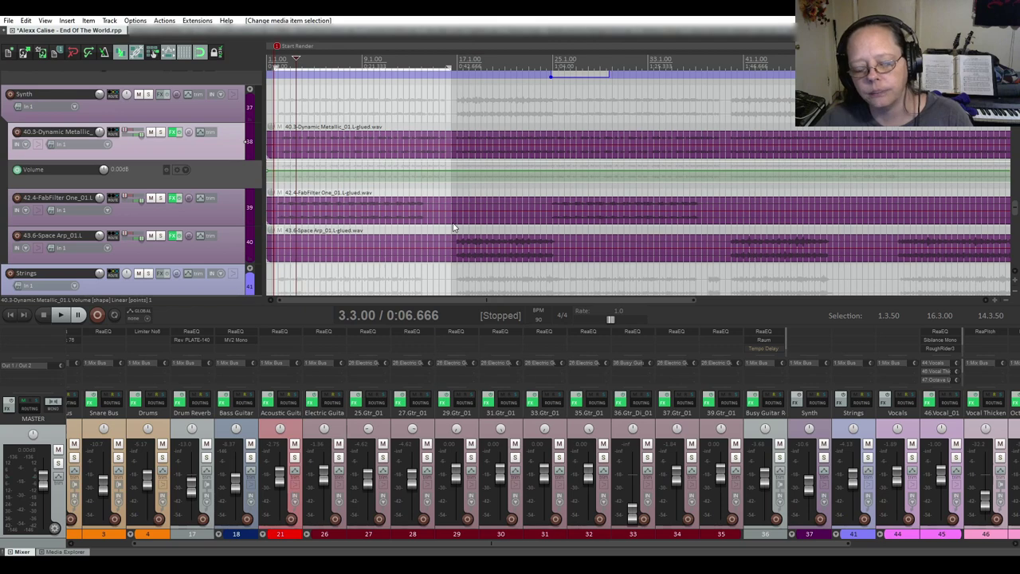
Search the action list for "4 points" and check the shortcut assigned to "Envelope: Insert 4 envelope points at time selection".
left_click(164, 20)
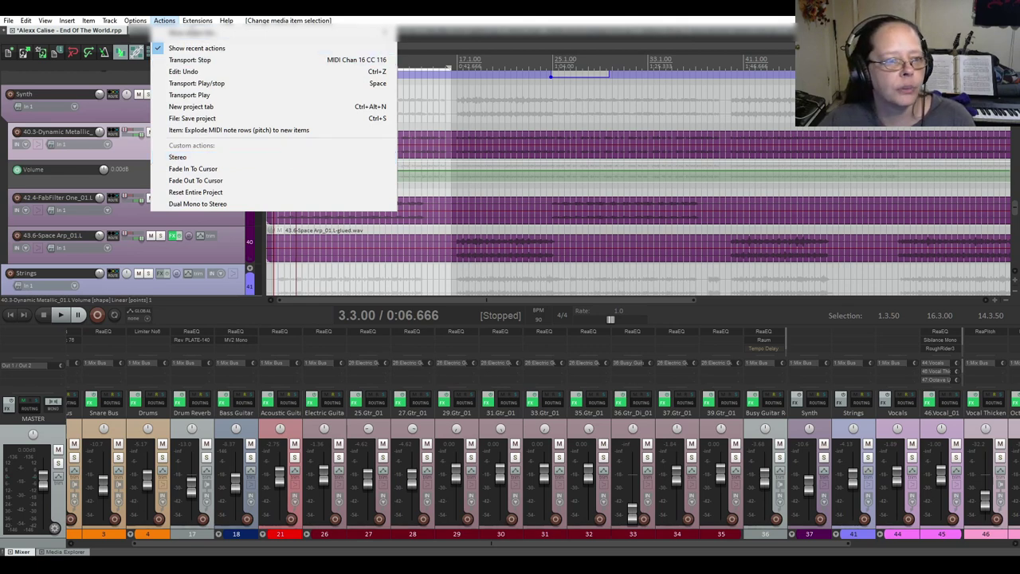
left_click(196, 34)
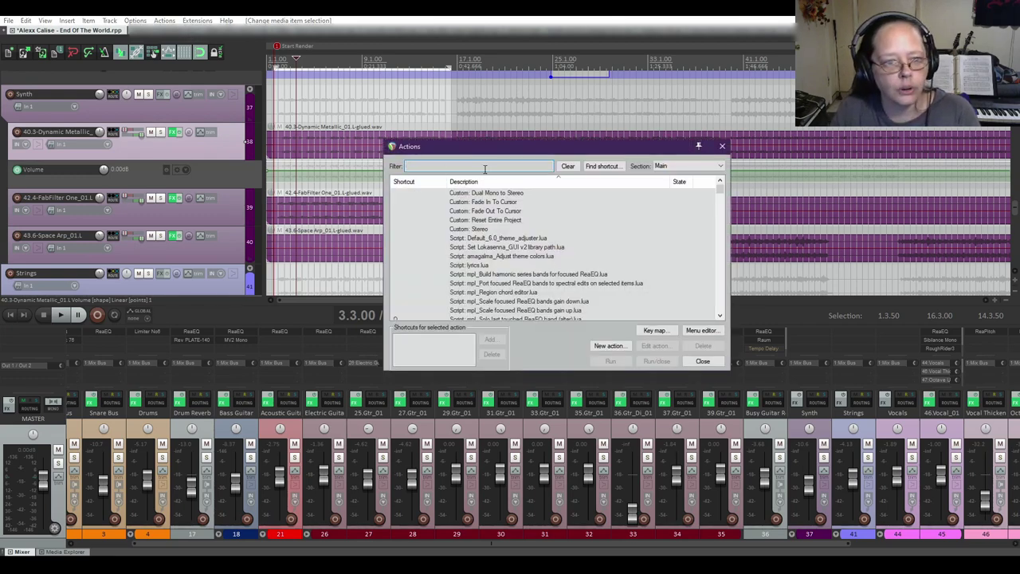
type("ints")
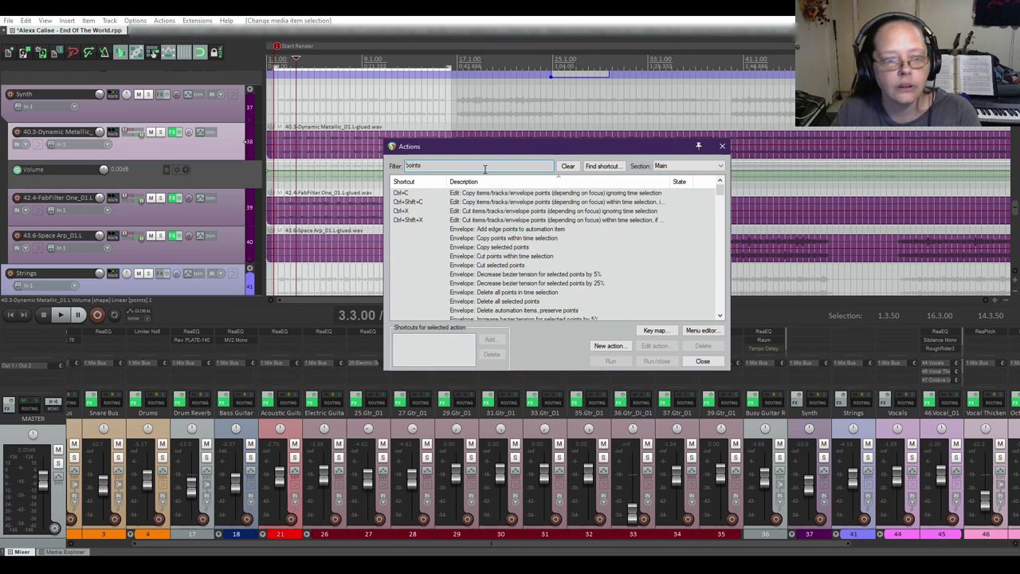
type("r")
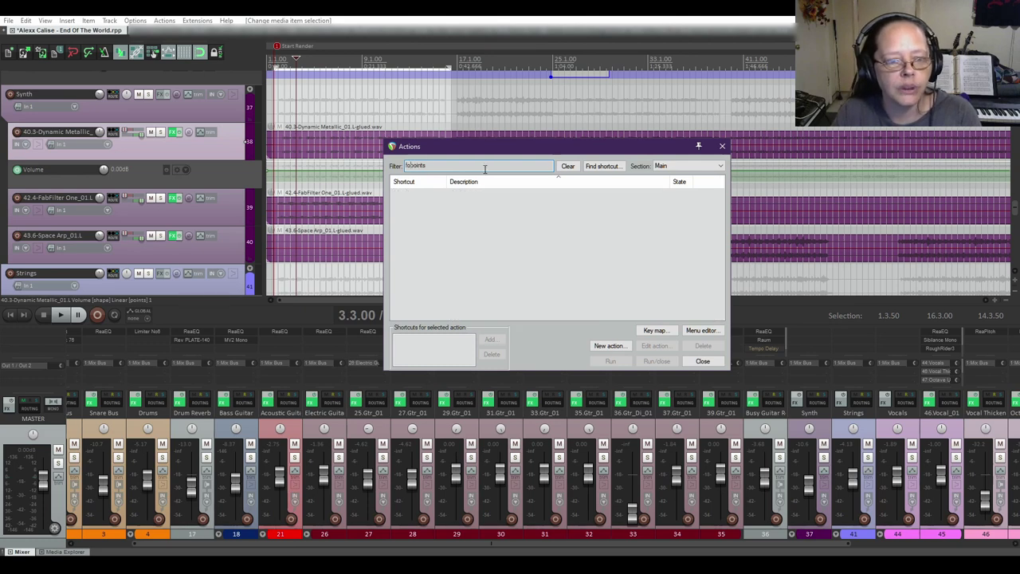
key("BackSpace")
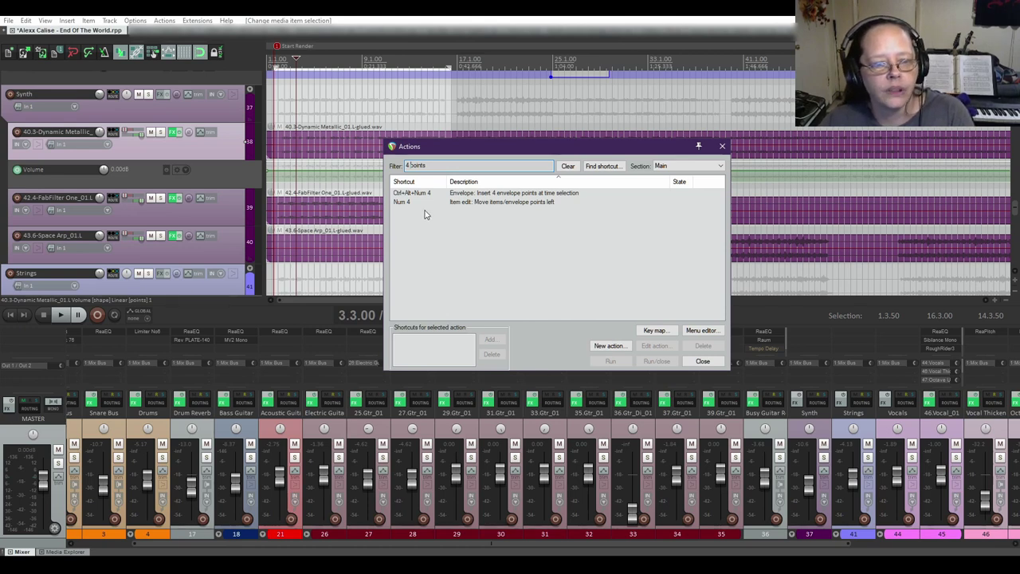
left_click(474, 193)
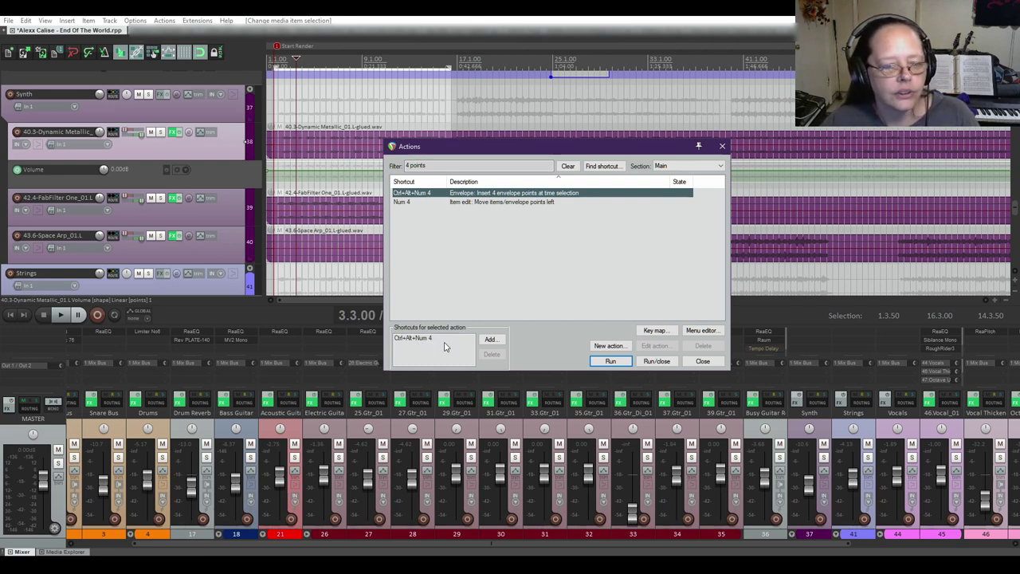
left_click(702, 361)
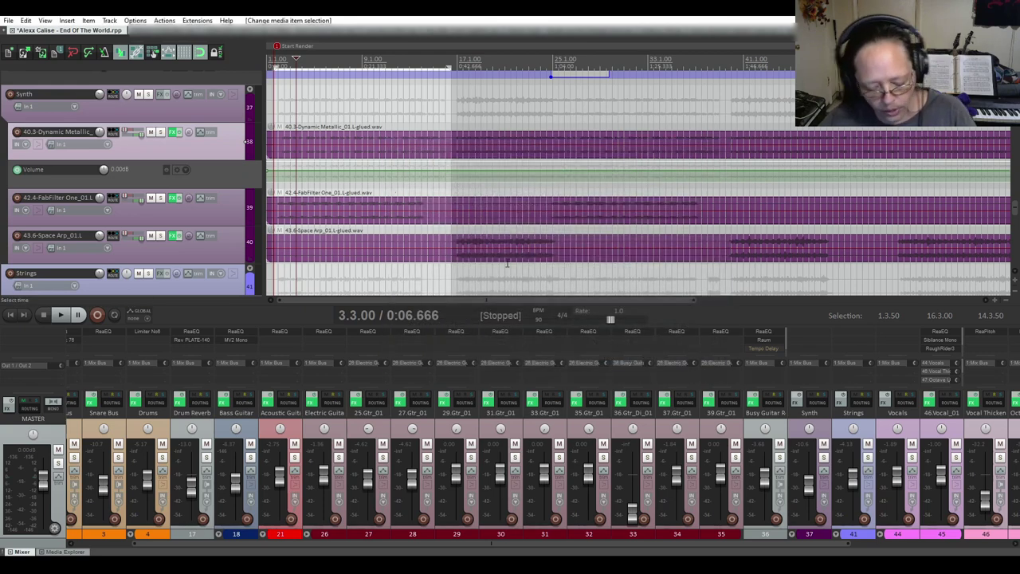
Insert 4 envelope points at the time selection on the Volume envelope and raise that section to +6.60 dB.
key("shift+e")
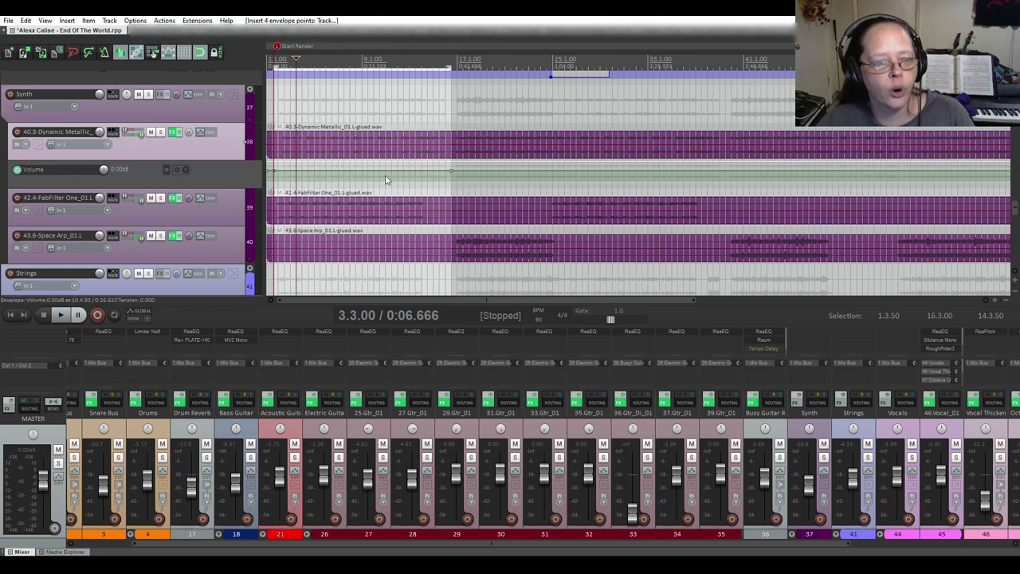
mouse_move(385, 169)
left_mouse_down()
mouse_move(383, 135)
mouse_move(378, 217)
mouse_move(382, 147)
mouse_move(383, 177)
mouse_move(385, 160)
left_mouse_up()
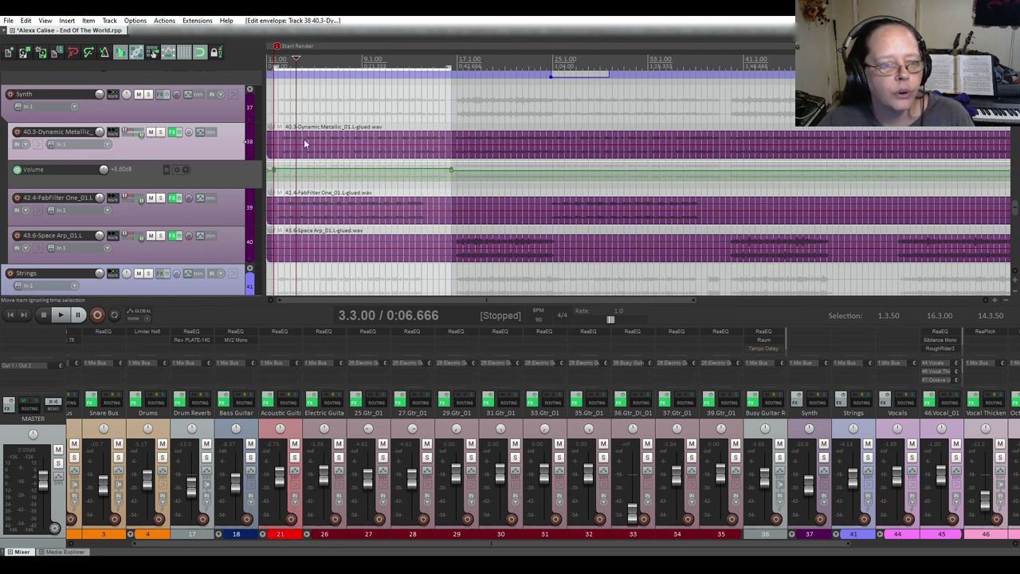
Solo the 40.3-Dynamic Metallic track and lower its selected volume section to +2.00 dB while playing from 2.1.00.
left_click(161, 131)
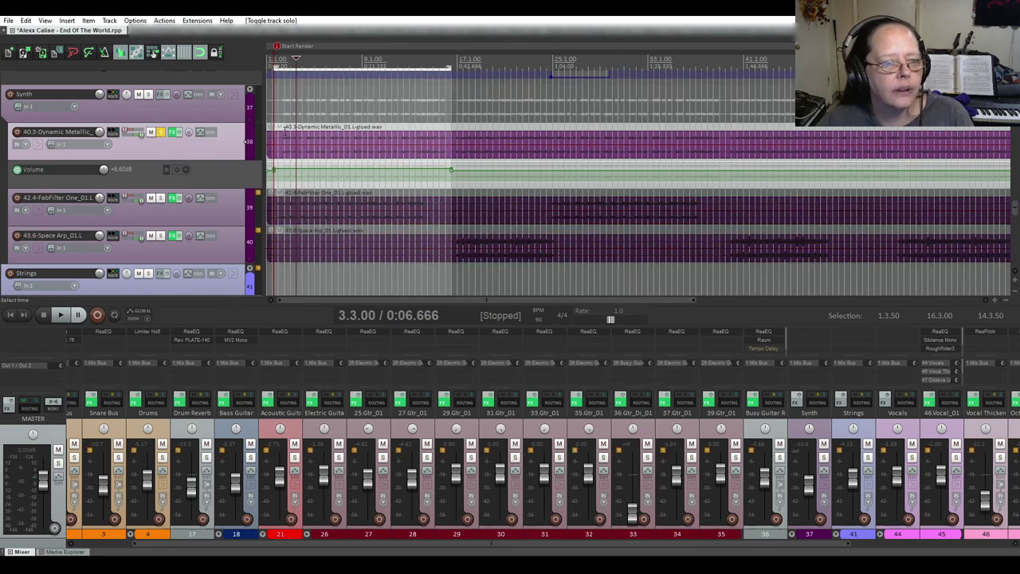
left_click(281, 144)
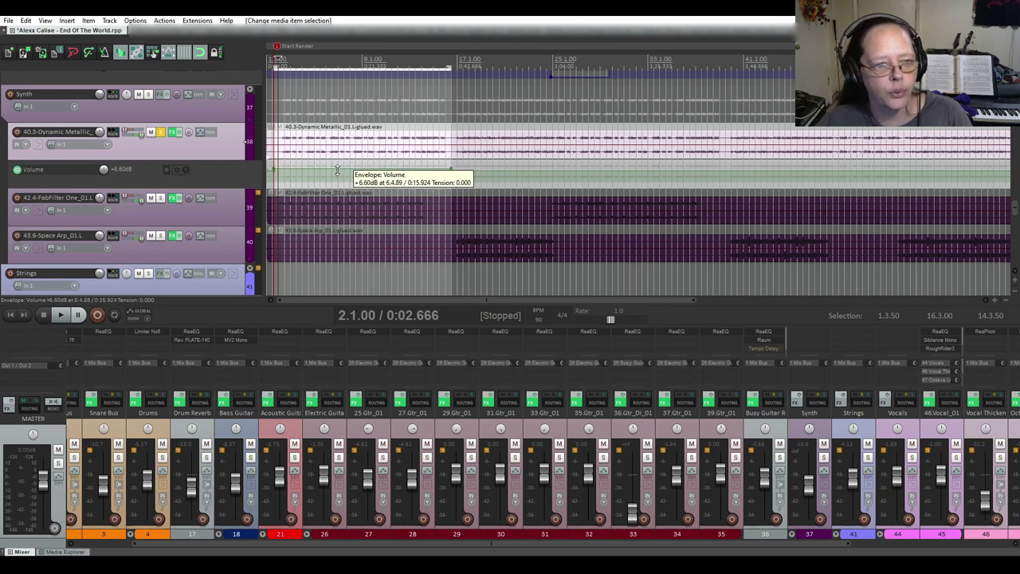
key("space")
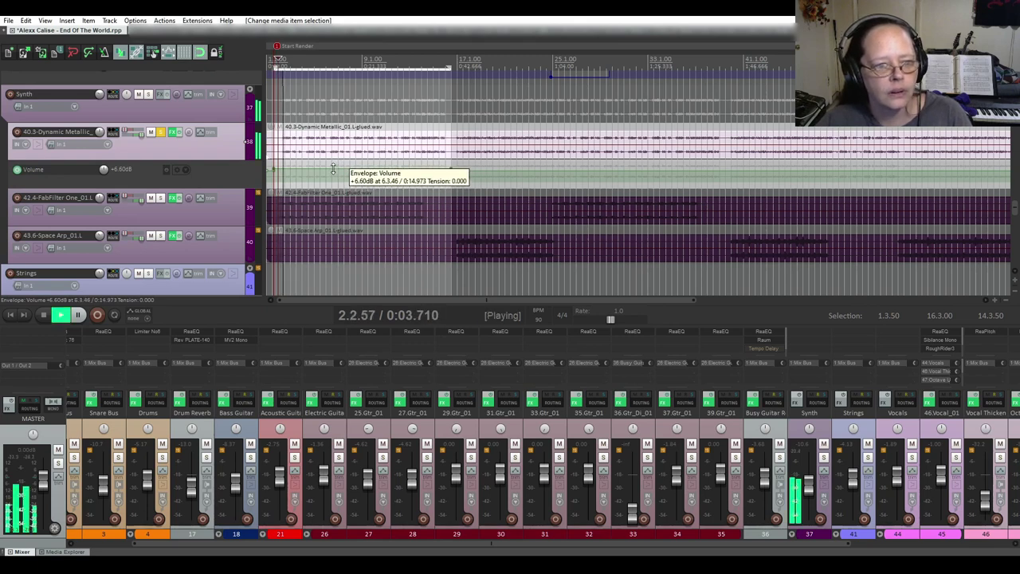
left_click_drag(333, 171, 351, 188)
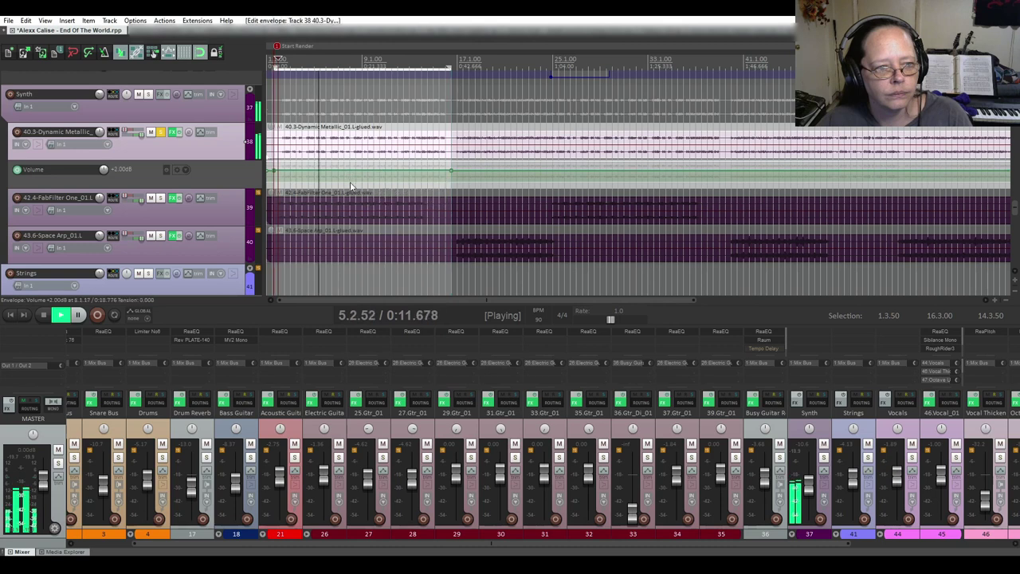
key("space")
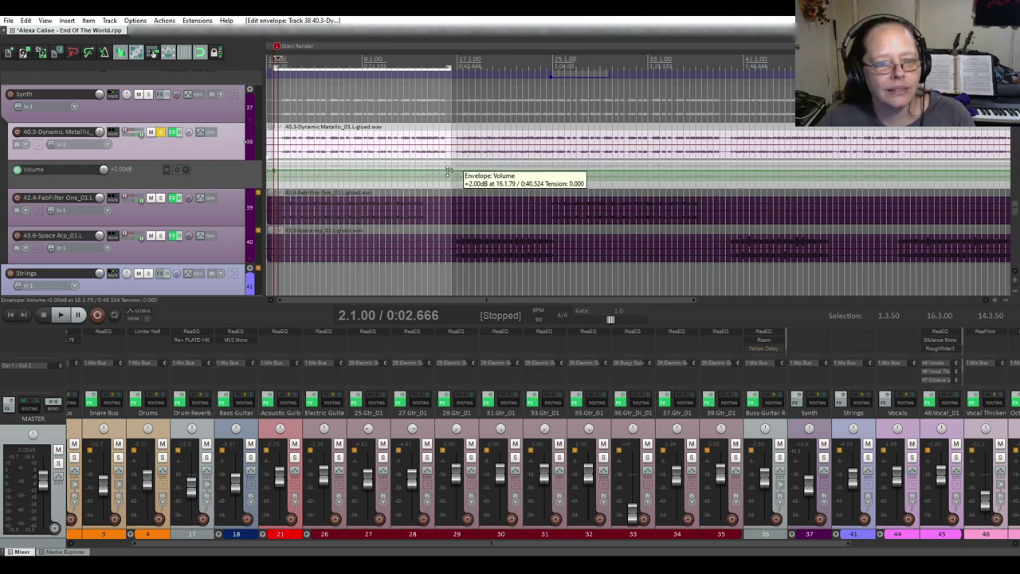
Remove the Volume automation and its envelope lane from the 40.3-Dynamic Metallic track.
left_click(165, 171)
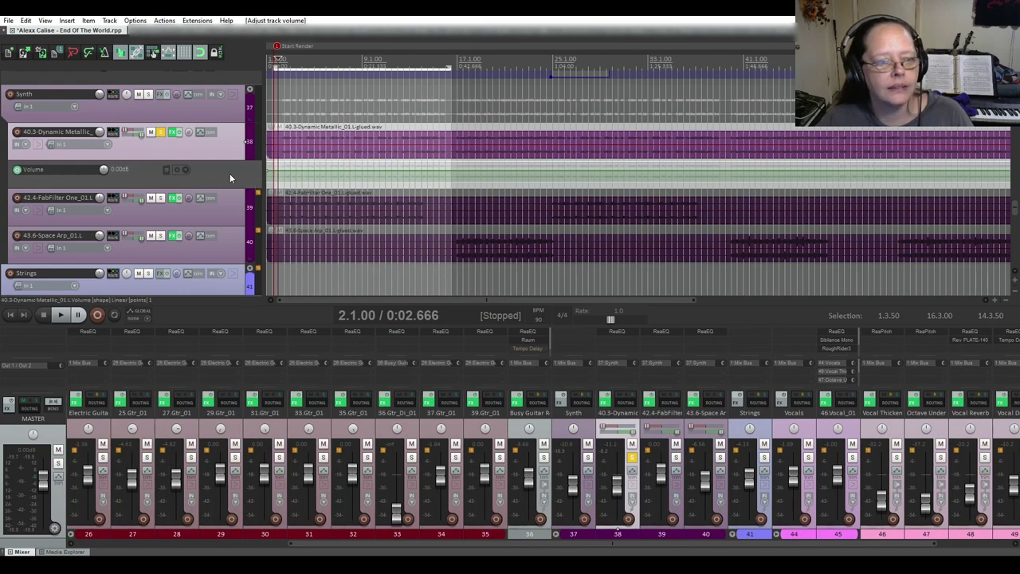
left_click(164, 170)
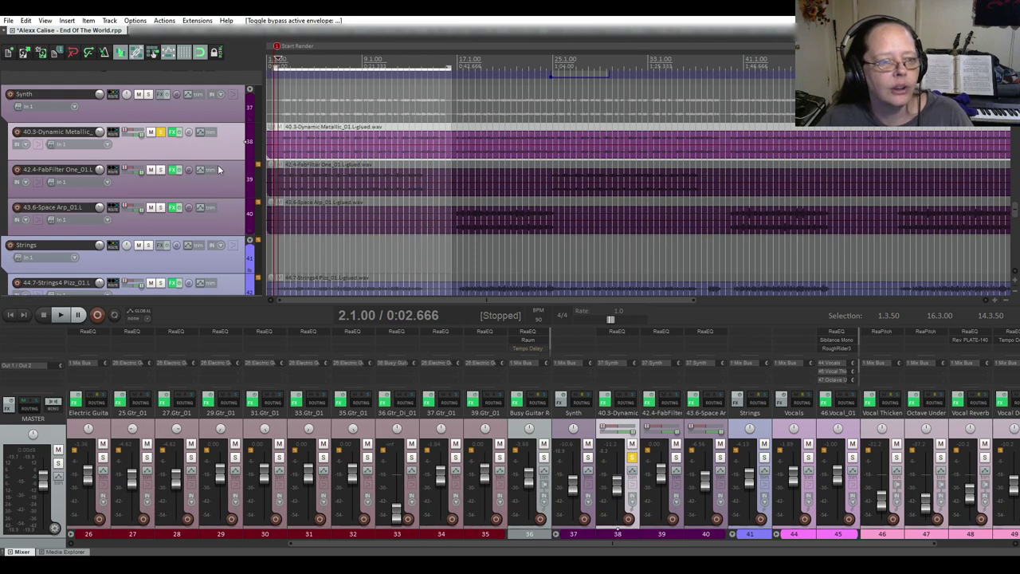
Open the 40.3-Dynamic Metallic track's ReaEQ alongside its envelope list and enable the Freq-Band 3 envelope.
left_click(209, 132)
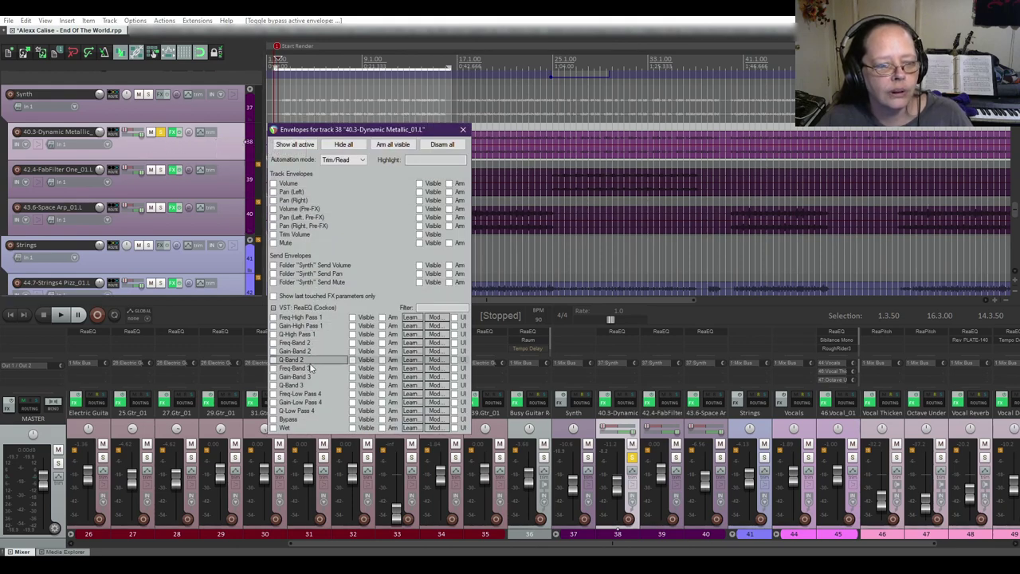
left_click(203, 182)
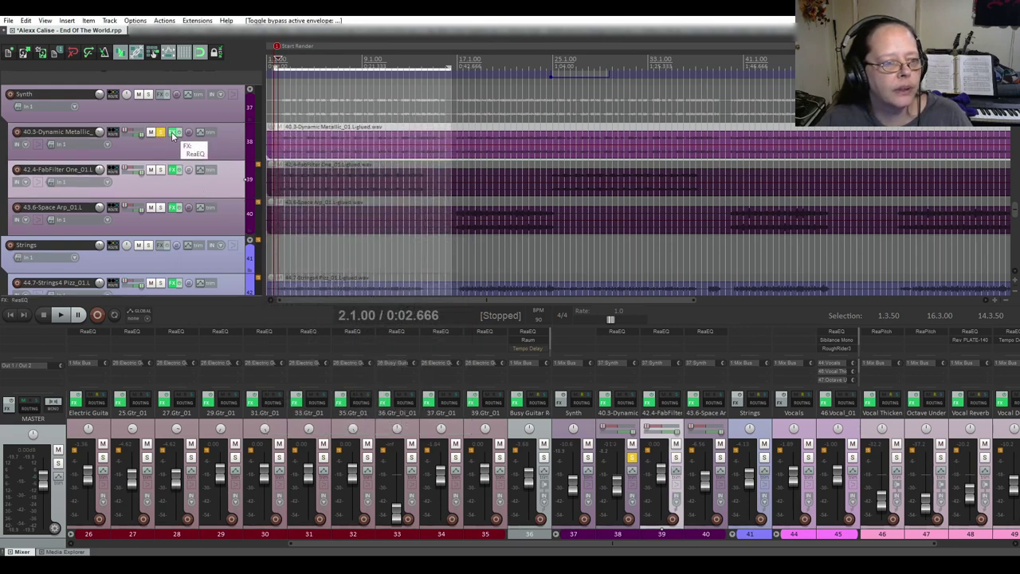
left_click(172, 134)
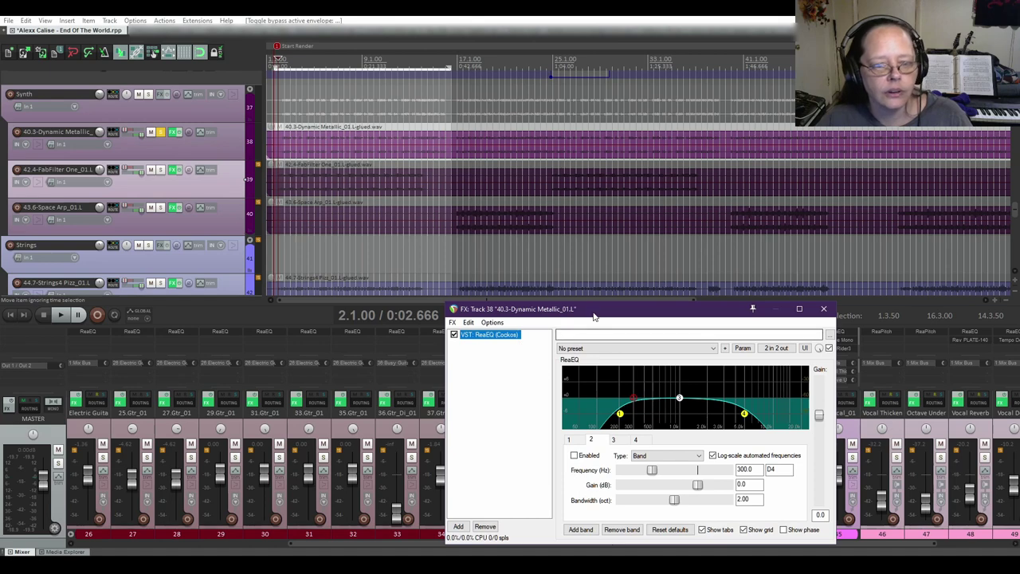
left_click_drag(593, 312, 646, 165)
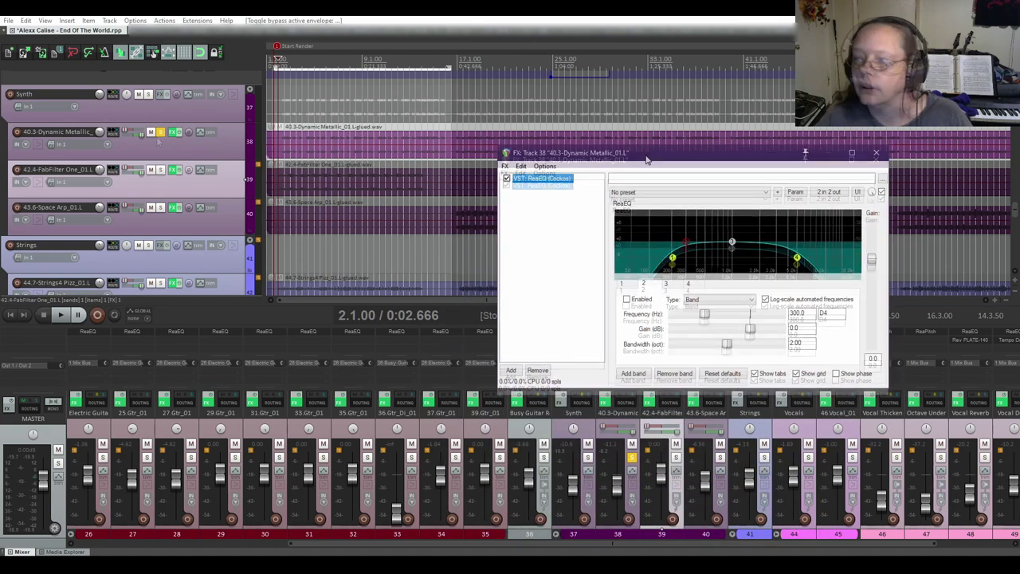
left_click(200, 133)
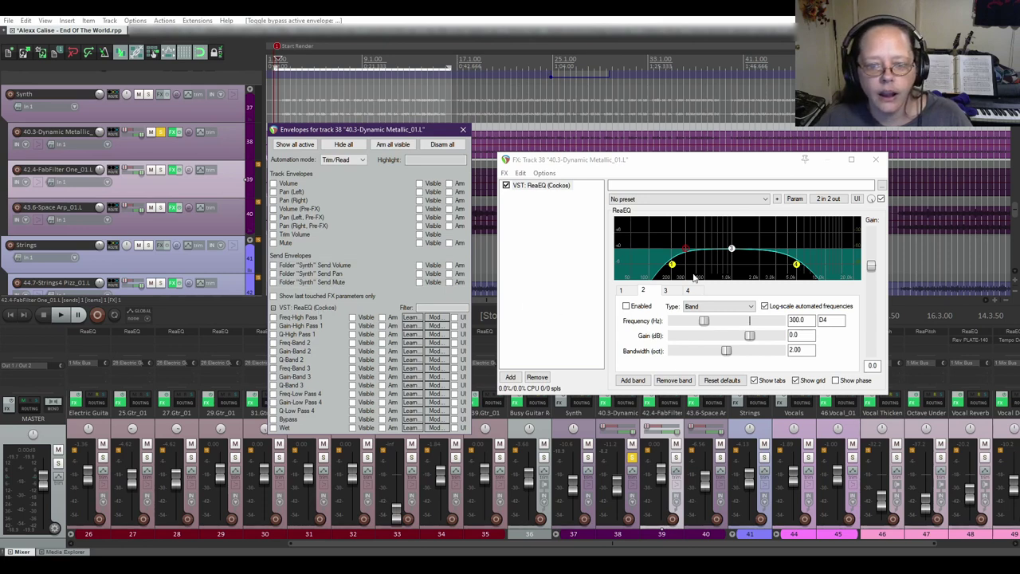
mouse_move(732, 252)
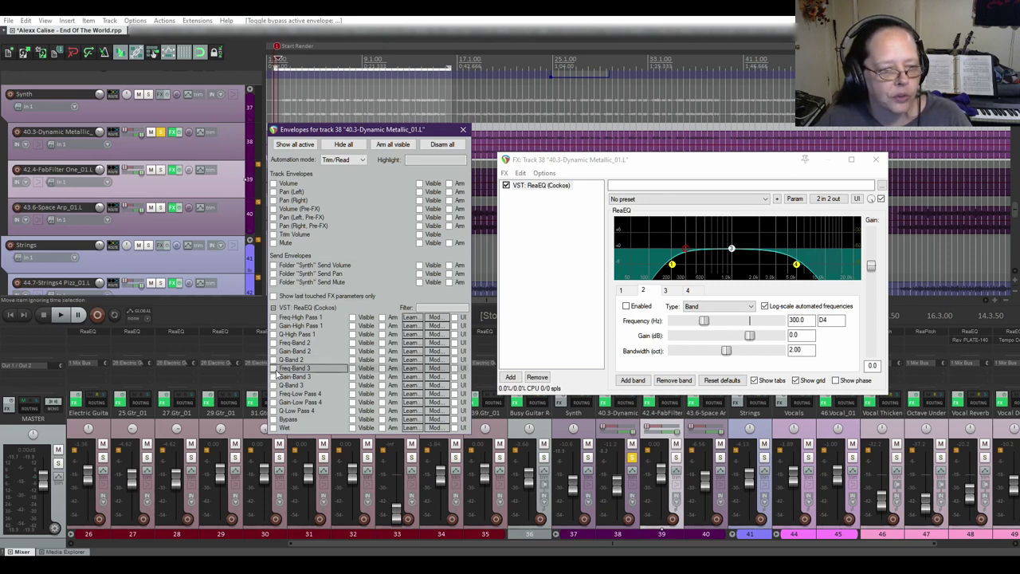
left_click(274, 369)
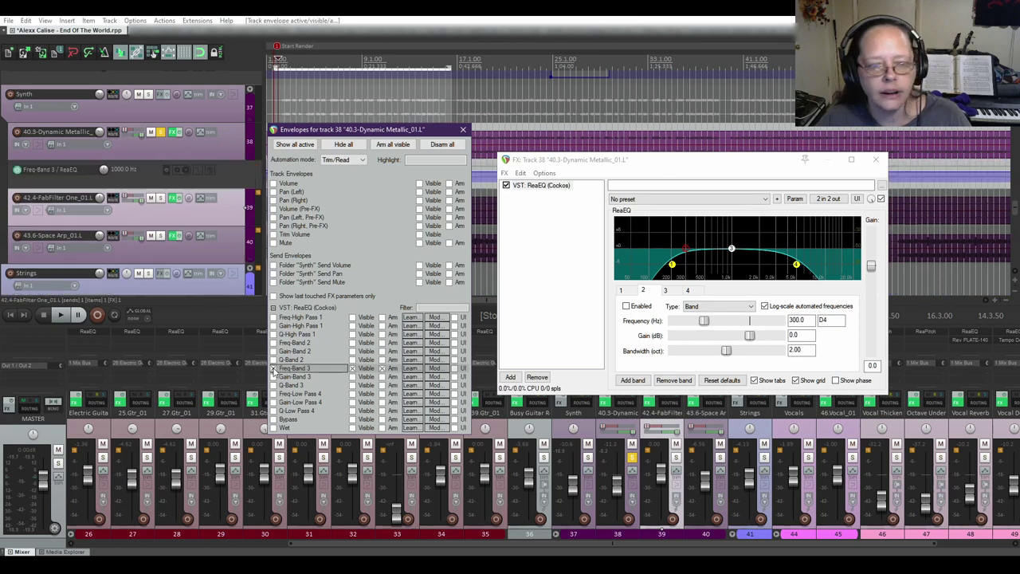
left_click(463, 129)
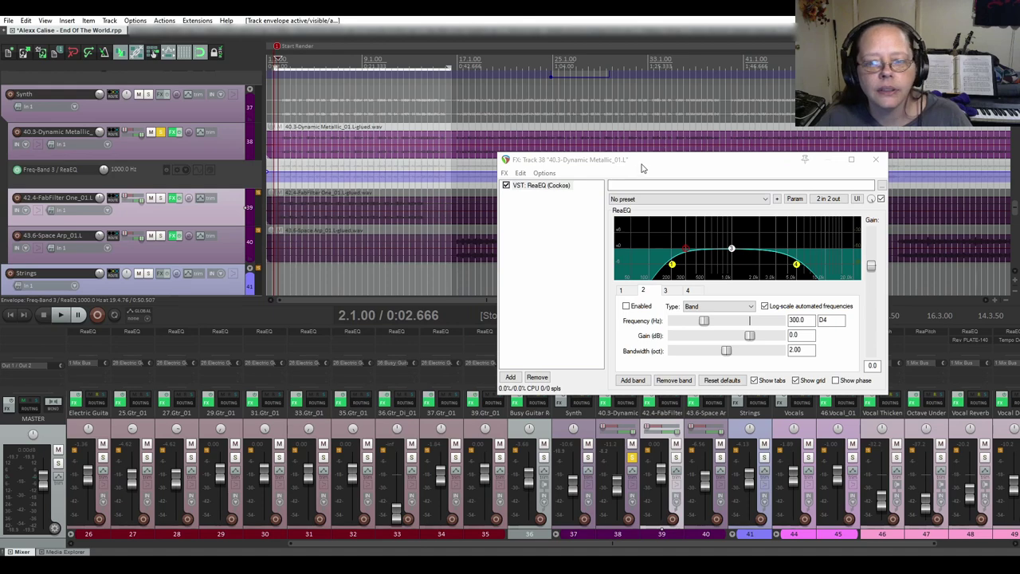
Insert 4 points at the time selection on the Freq-Band 3 envelope and raise that section to about 1235 Hz.
left_click_drag(643, 168, 626, 280)
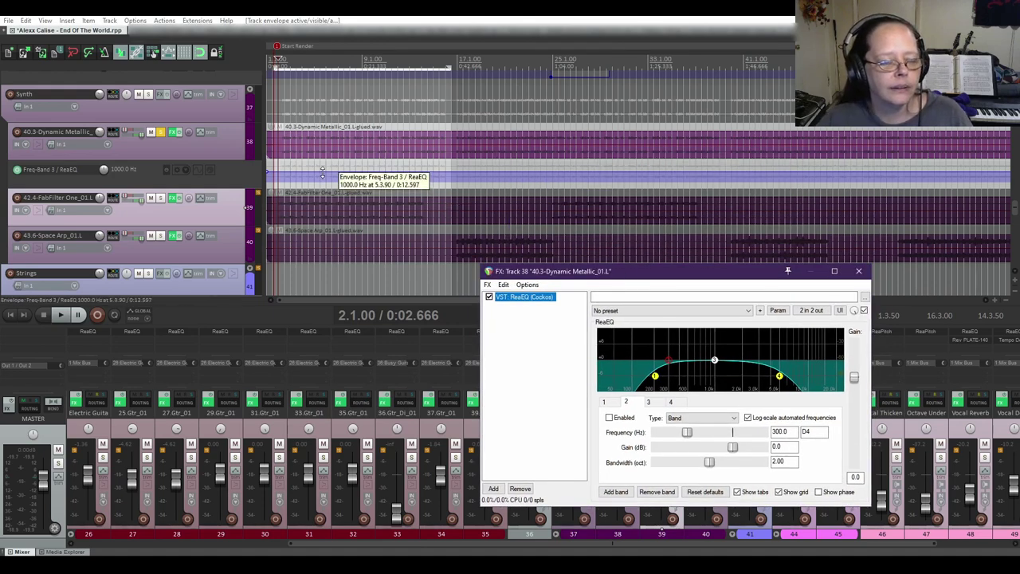
left_click(312, 173)
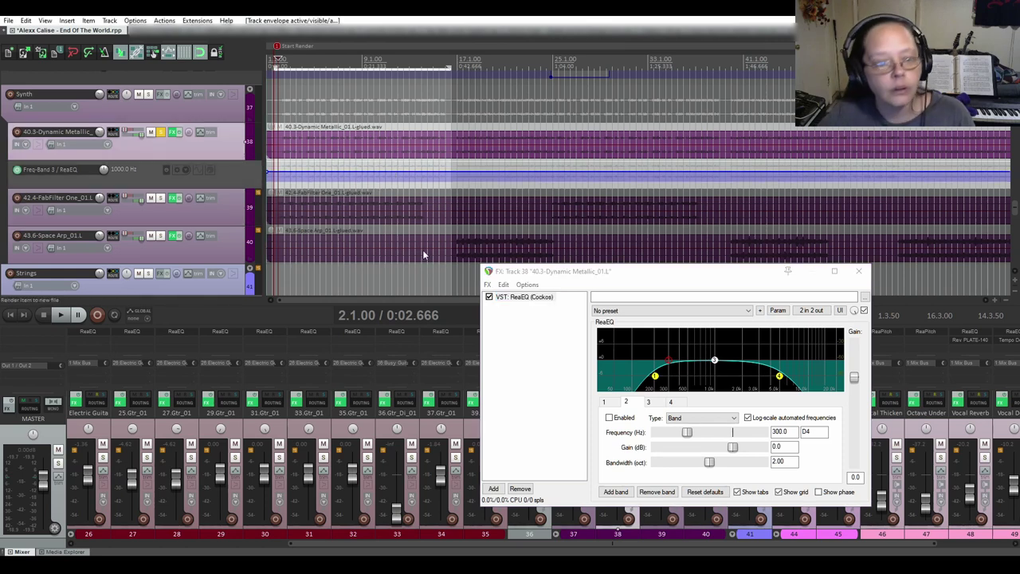
key("shift+i")
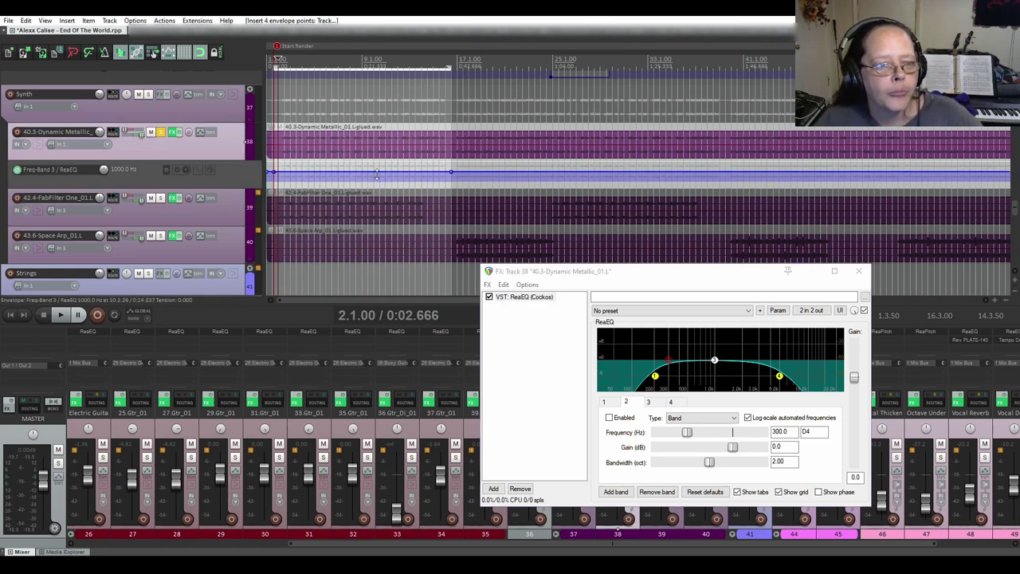
mouse_move(377, 173)
left_mouse_down()
mouse_move(384, 162)
mouse_move(384, 184)
mouse_move(387, 170)
left_mouse_up()
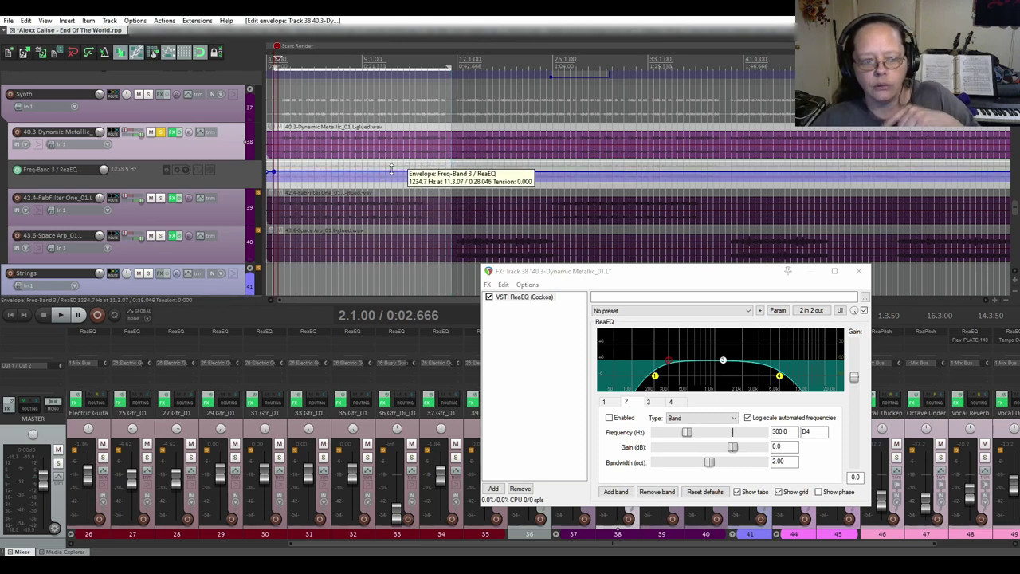
Delete all points from the Freq-Band 3 / ReaEQ envelope and remove the emptied envelope from the 40.3-Dynamic Metallic track.
right_click(334, 172)
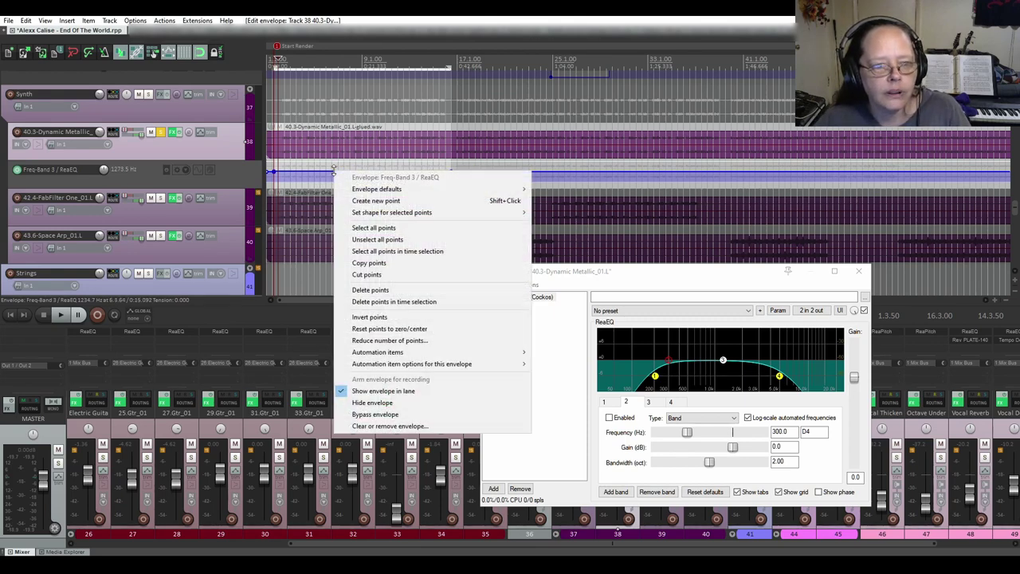
left_click(404, 228)
key("Delete")
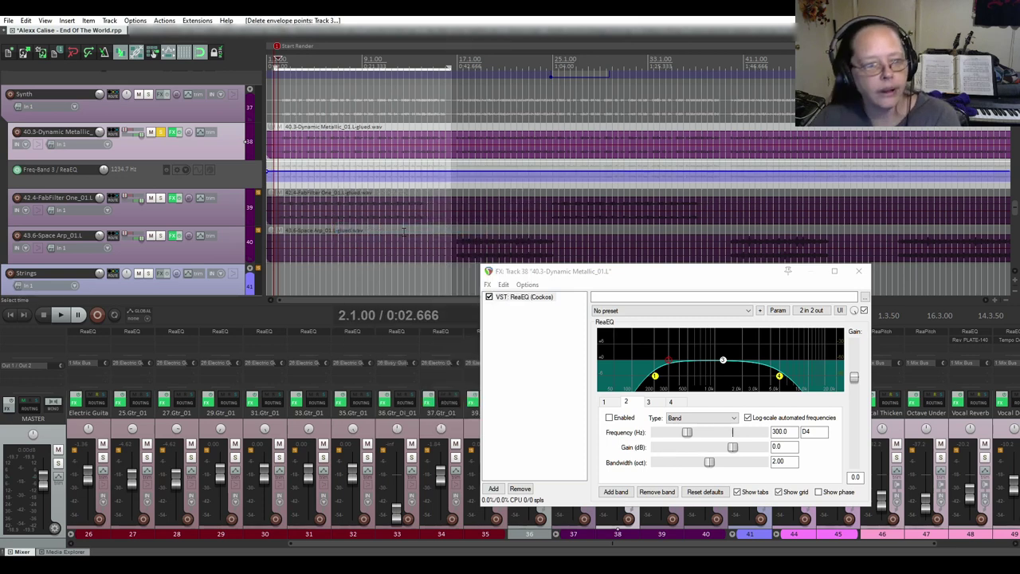
left_click(164, 170)
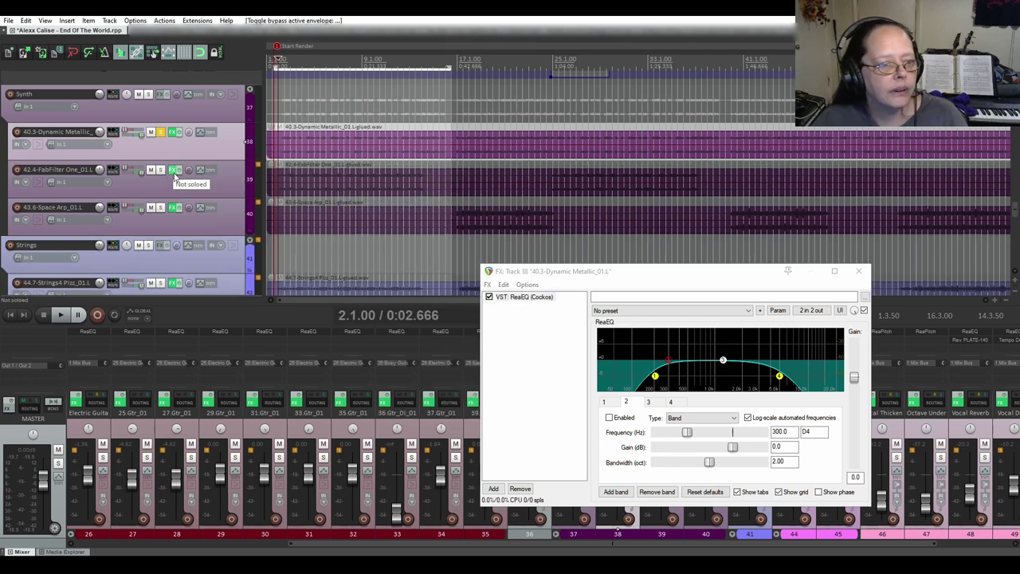
Enable the Gain-Band 3 envelope of ReaEQ on the 40.3-Dynamic Metallic track and close the envelope list.
left_click(201, 132)
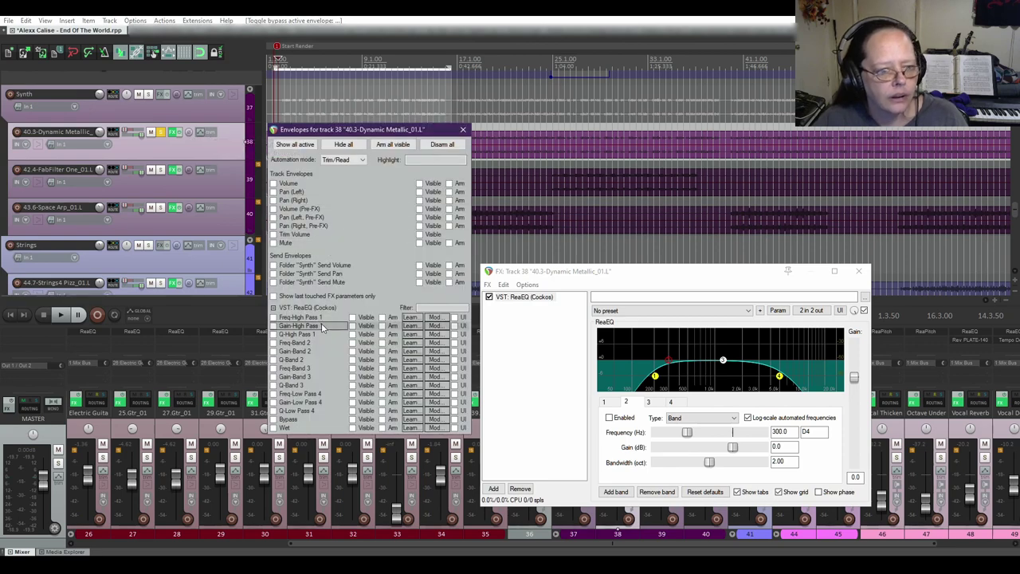
left_click(274, 376)
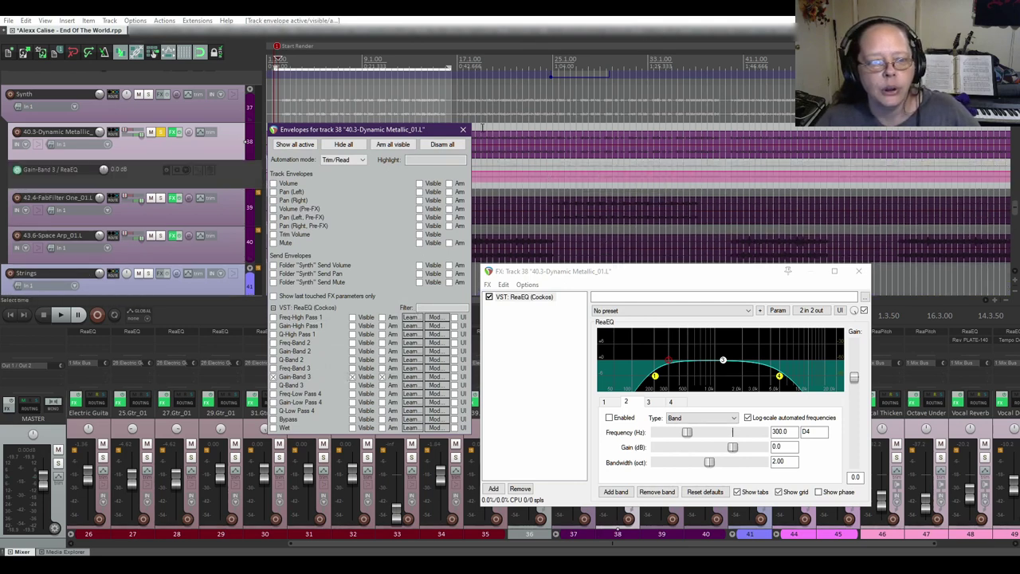
left_click(462, 130)
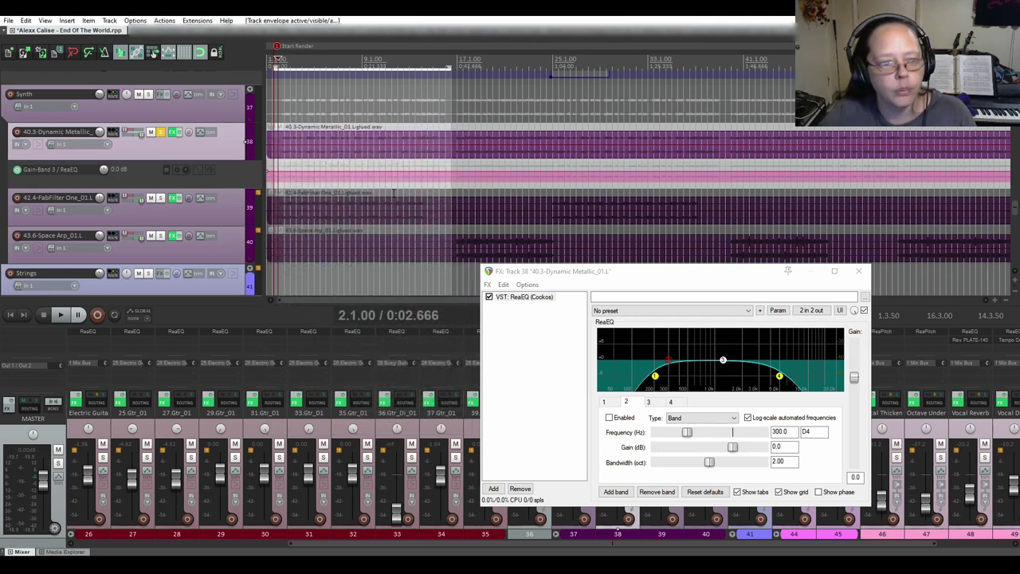
Insert 4 points at the time selection on the Gain-Band 3 envelope and lower that section to about -2 dB.
left_click(392, 177)
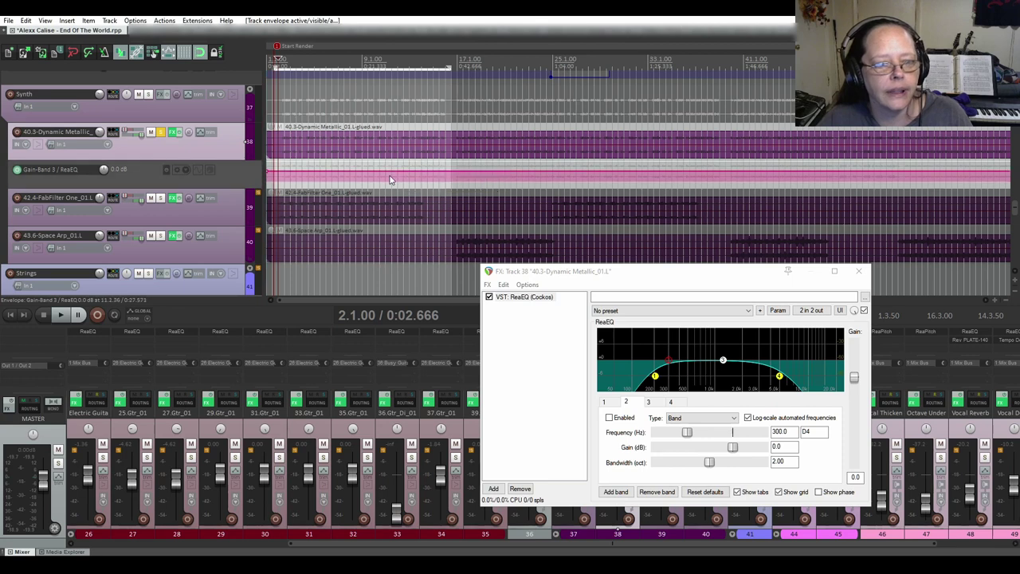
key("ctrl+i")
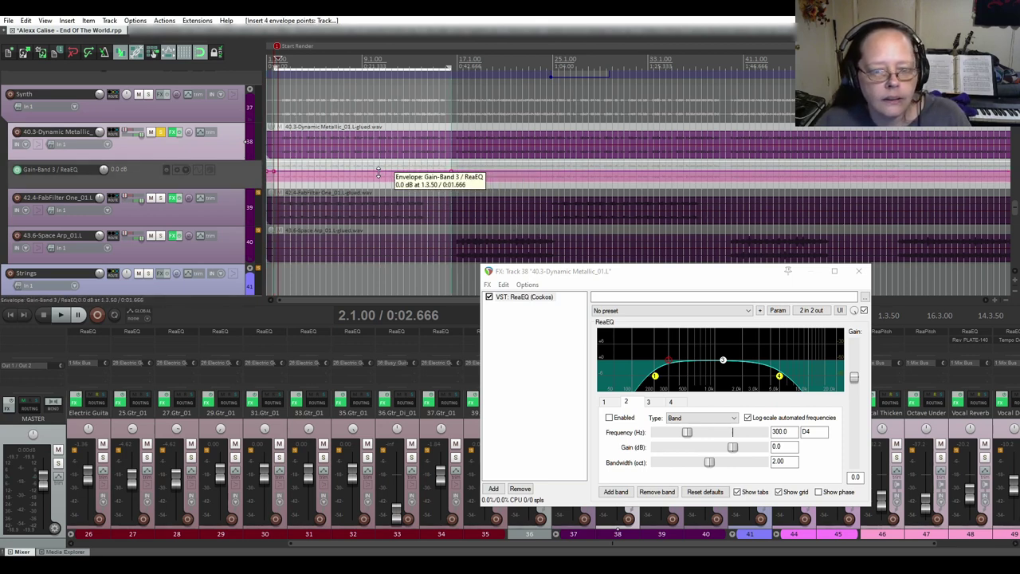
mouse_move(379, 173)
left_mouse_down()
mouse_move(384, 163)
mouse_move(384, 191)
left_mouse_up()
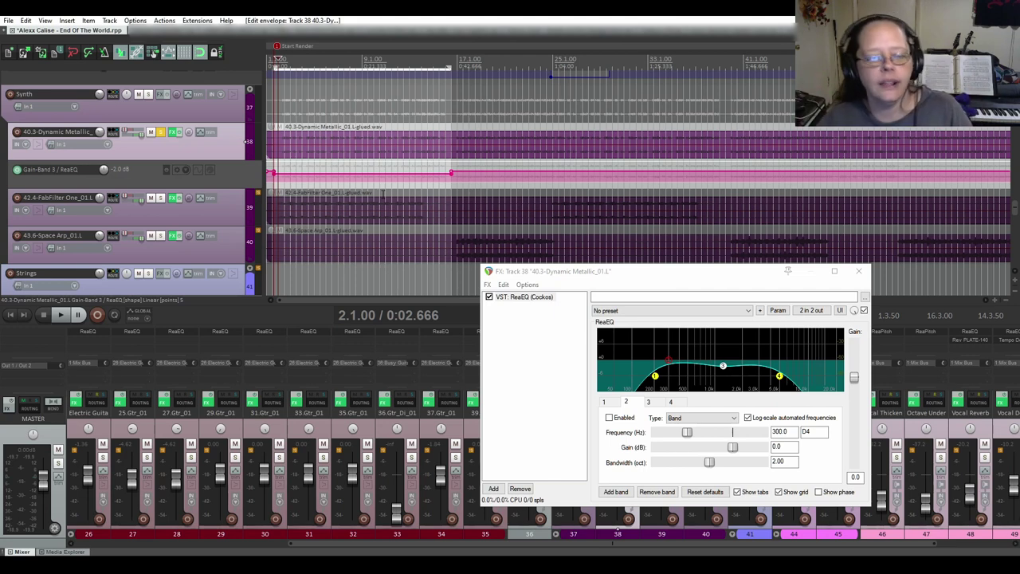
Delete all points from the Gain-Band 3 / ReaEQ envelope and remove the emptied envelope from the track.
right_click(477, 173)
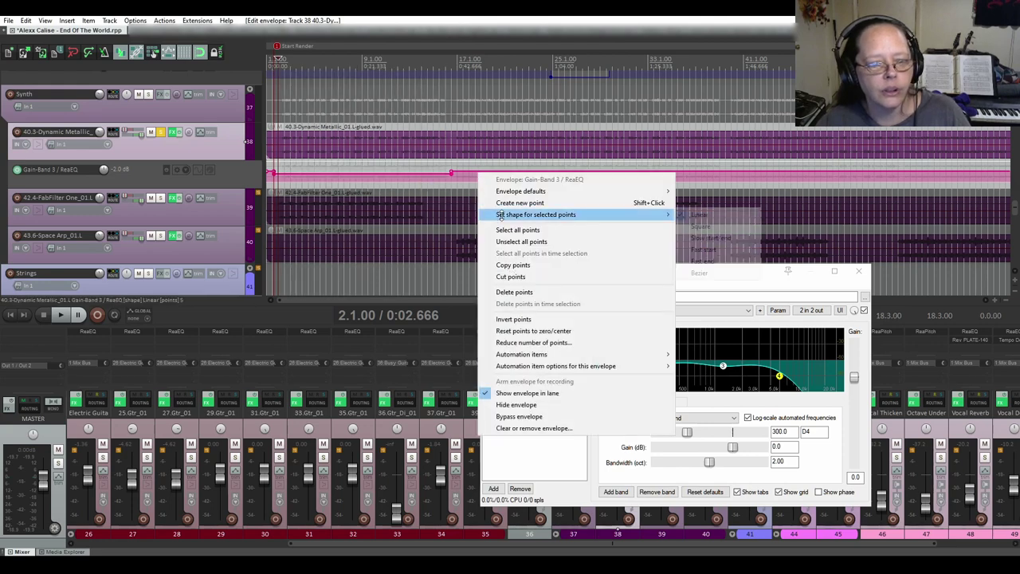
left_click(514, 229)
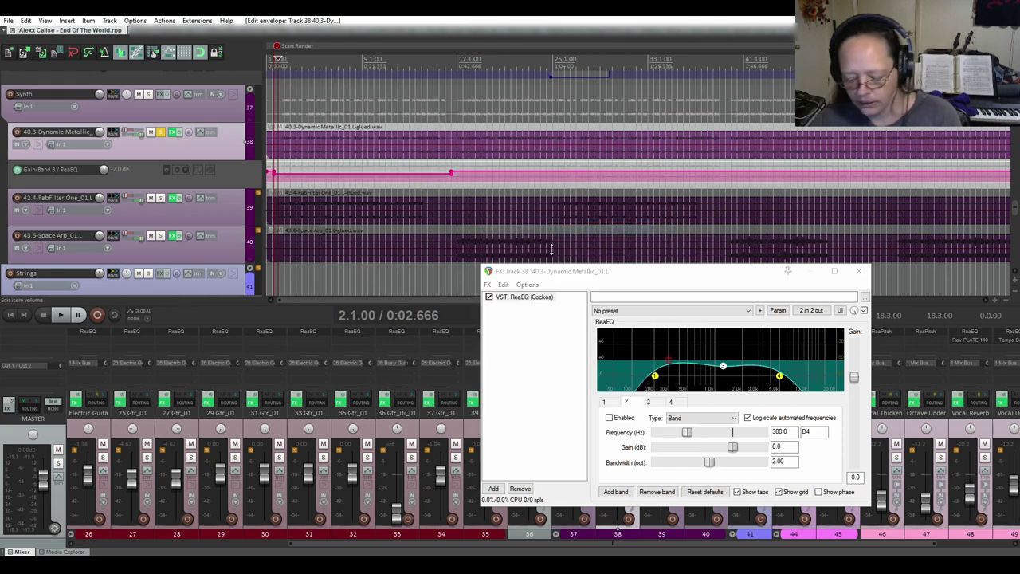
key("Delete")
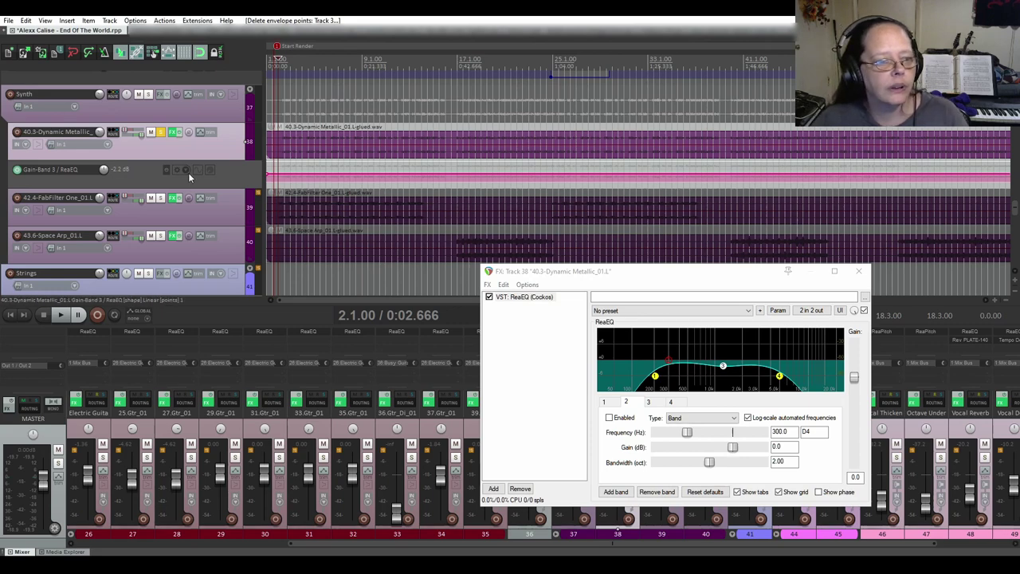
left_click(165, 170)
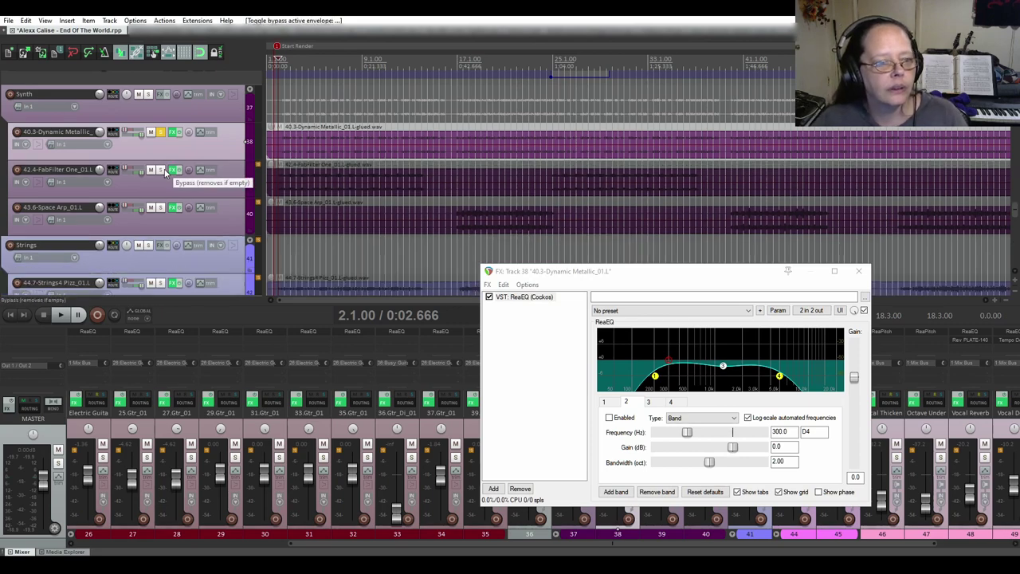
Close the 40.3-Dynamic Metallic track's envelope list and ReaEQ window, and unsolo the track.
left_click(207, 140)
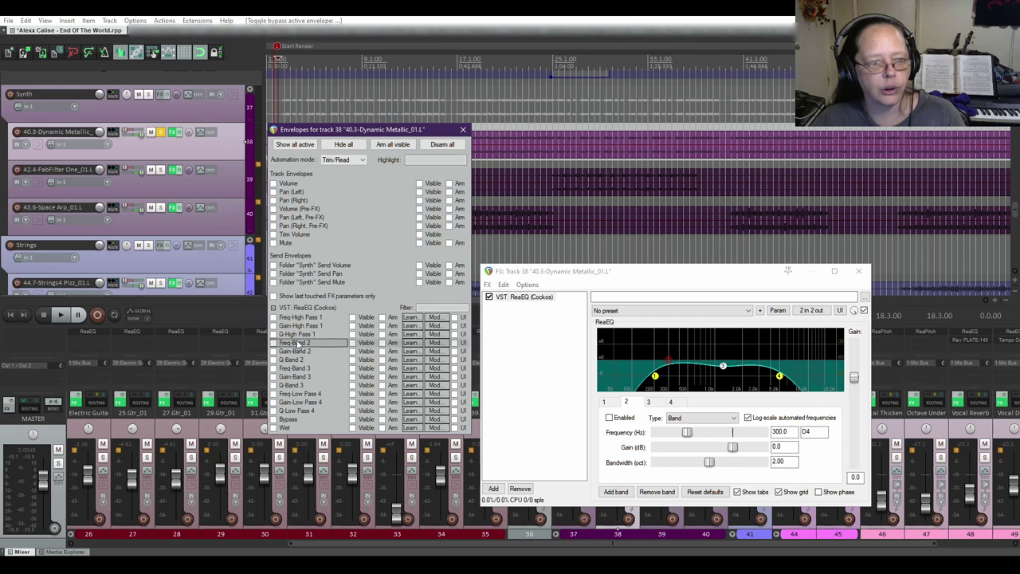
left_click(463, 130)
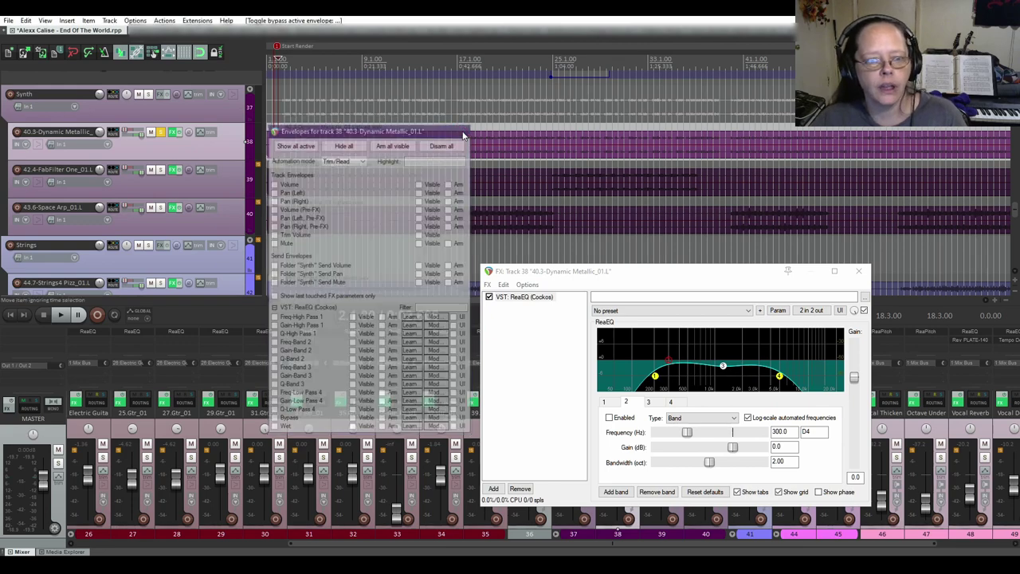
left_click(858, 271)
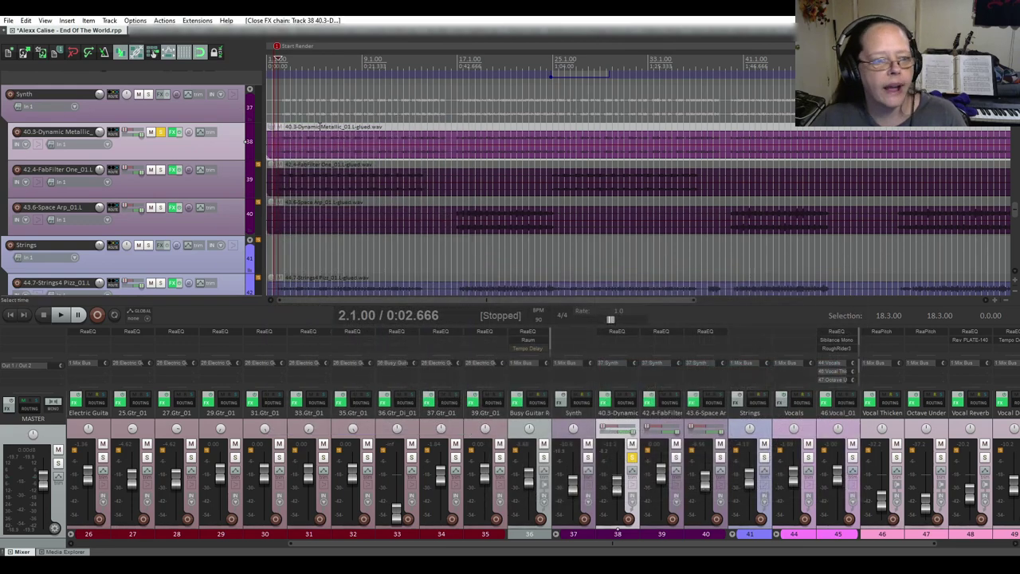
left_click(160, 132)
Examine the effects chain of the 46.Vocal_01 track and the automatable track, send and plugin parameters in its envelope list.
scroll(166, 201, "down", 5)
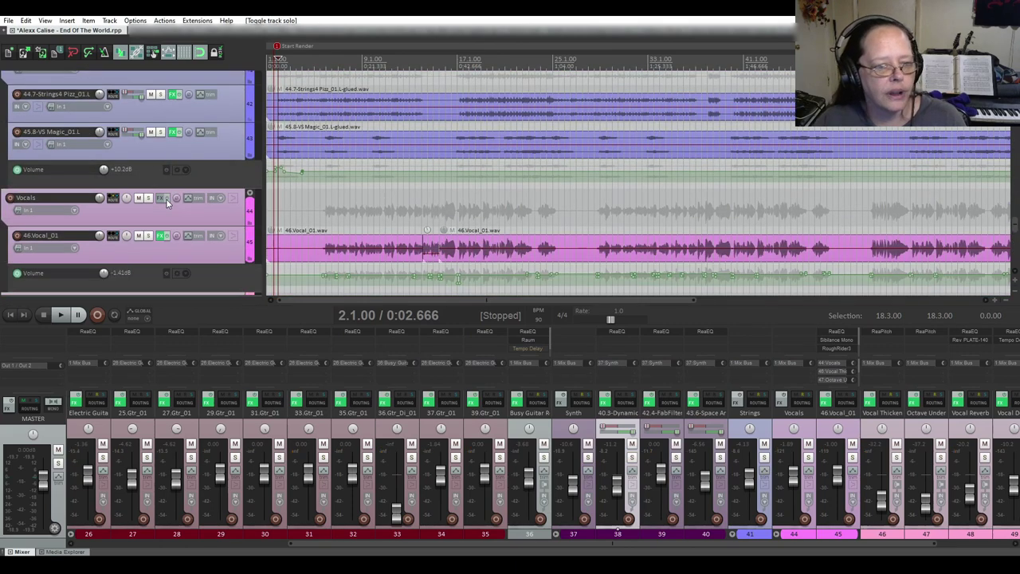
scroll(168, 203, "down", 2)
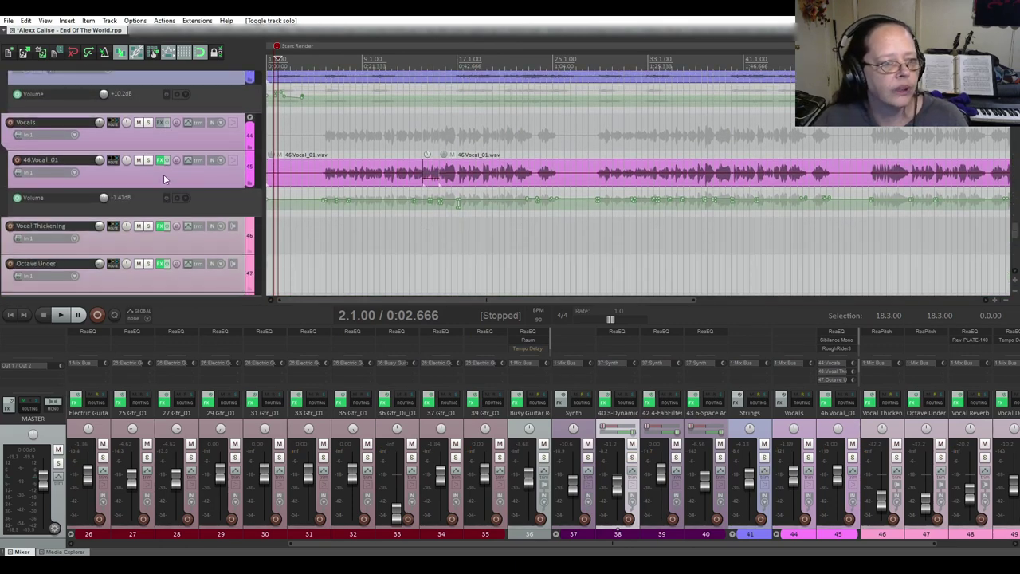
left_click(163, 161)
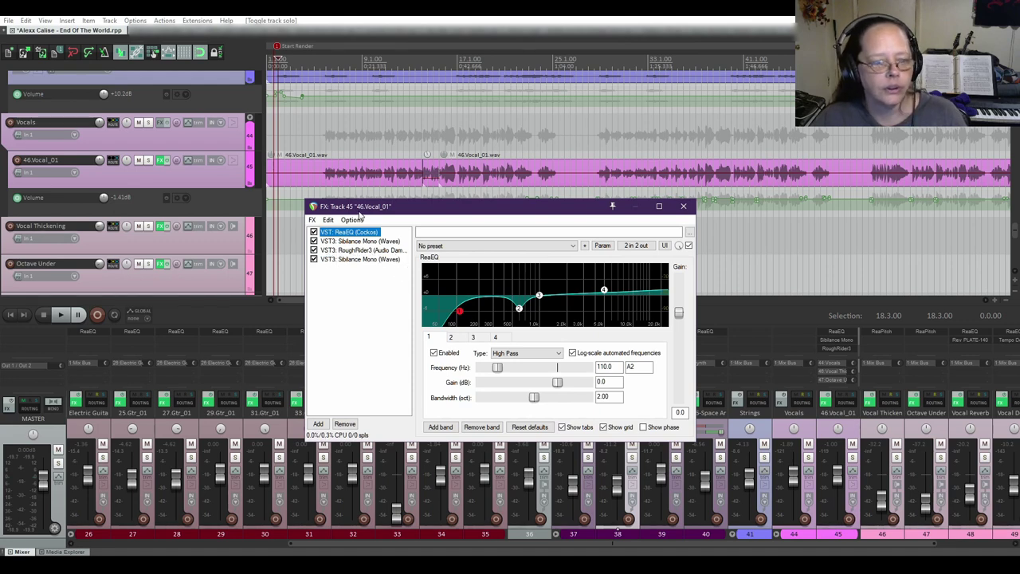
left_click(199, 162)
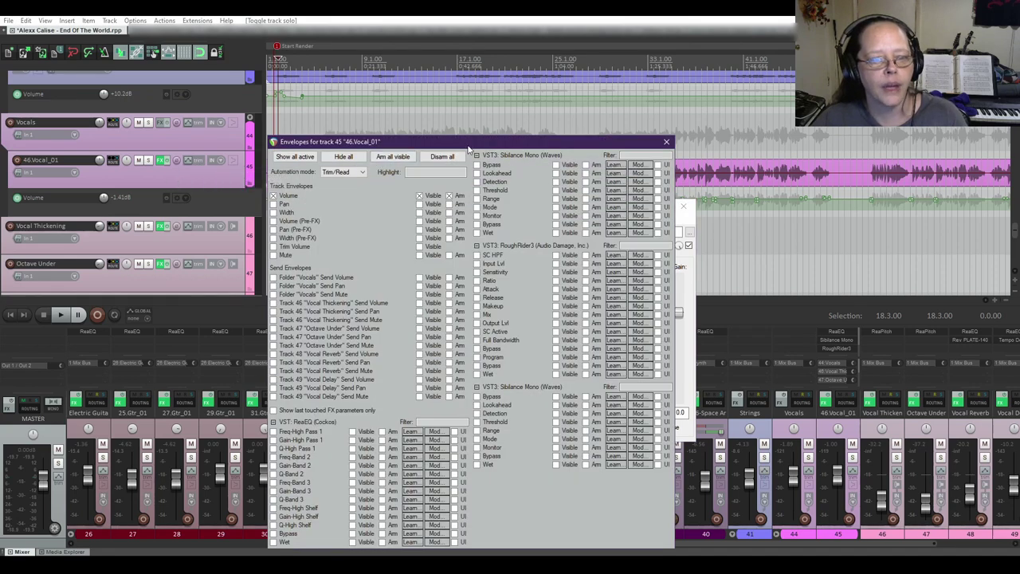
left_click_drag(469, 148, 465, 79)
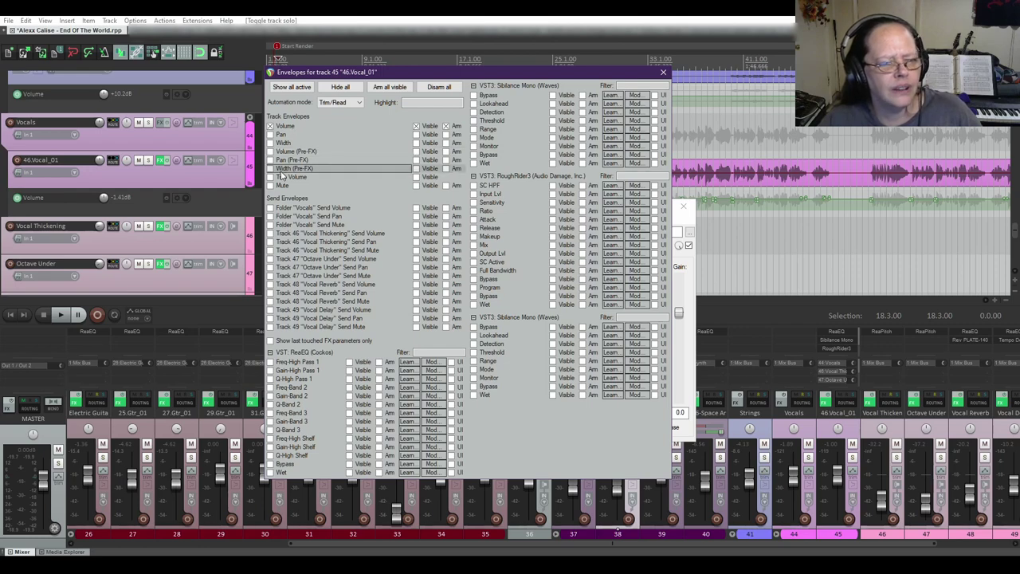
key("Escape")
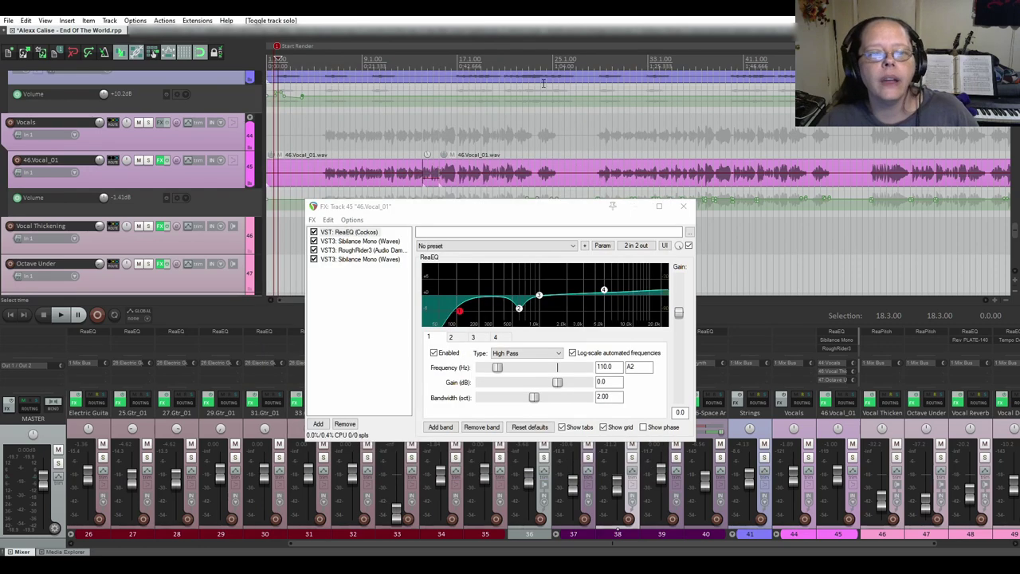
left_click(683, 209)
Compare the envelope list of the 40.3-Dynamic Metallic track with that of the 46.Vocal_01 track.
scroll(165, 182, "up", 3)
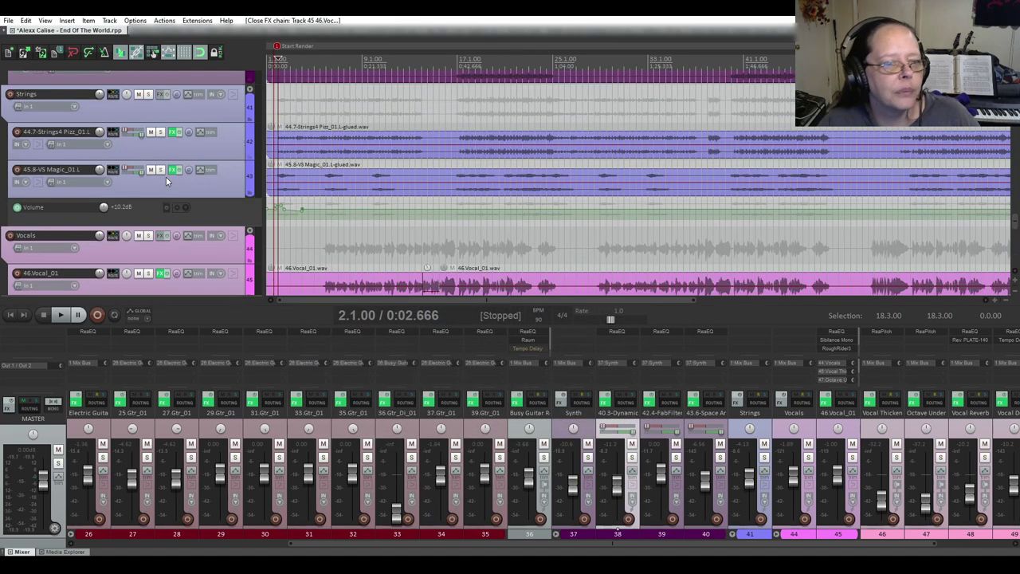
scroll(165, 180, "up", 4)
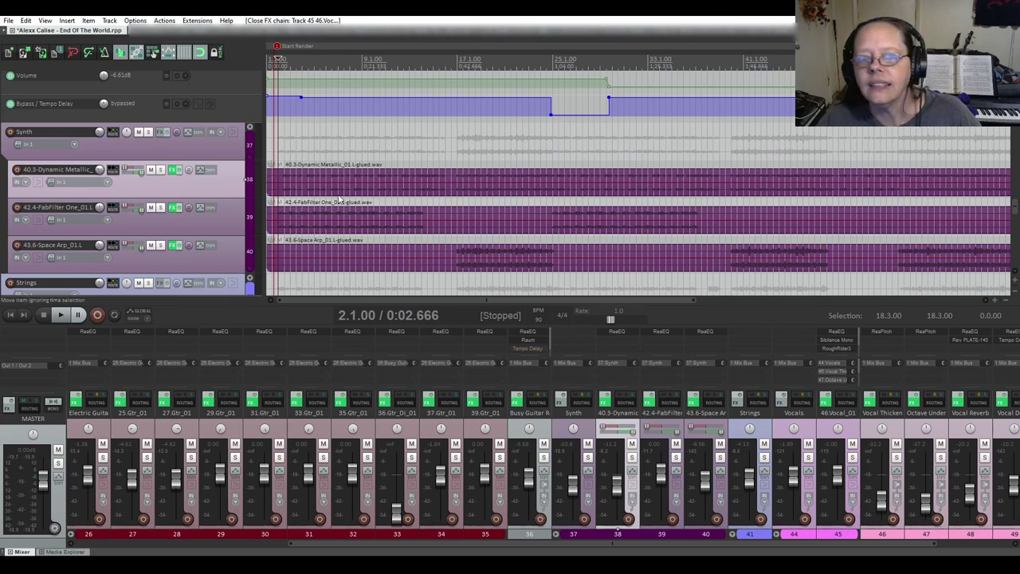
left_click(200, 170)
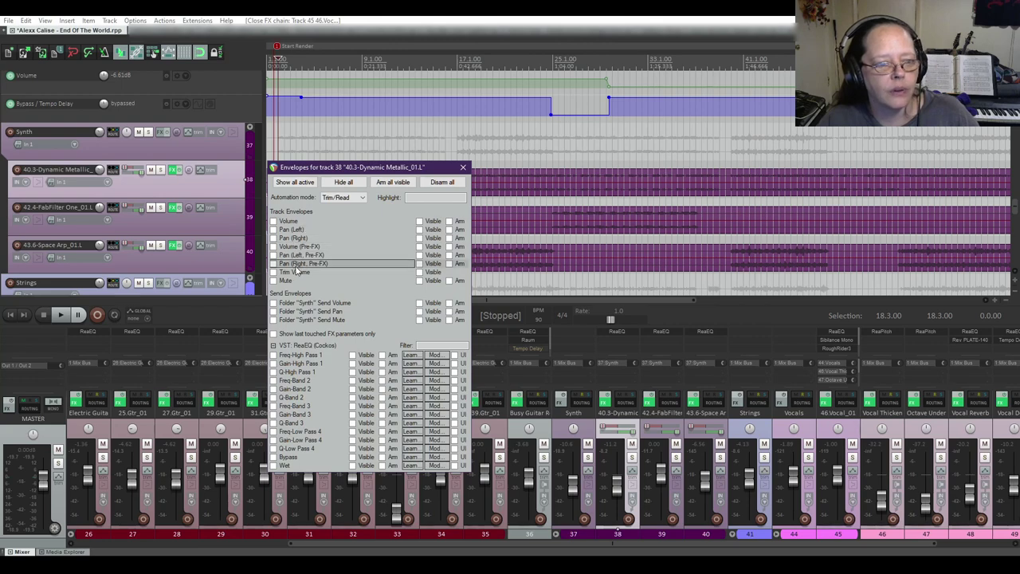
left_click(464, 170)
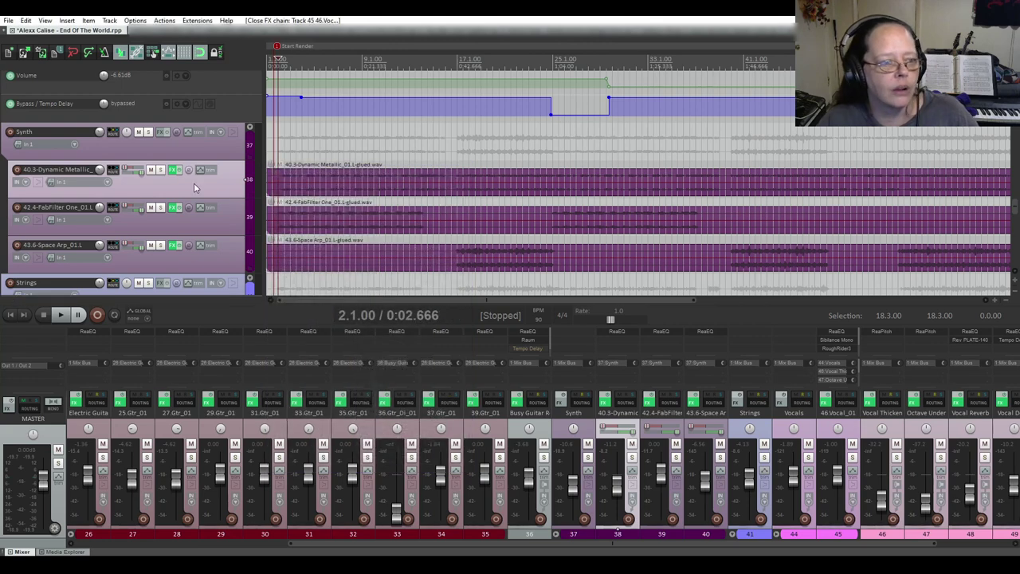
scroll(194, 182, "down", 4)
scroll(194, 186, "down", 1)
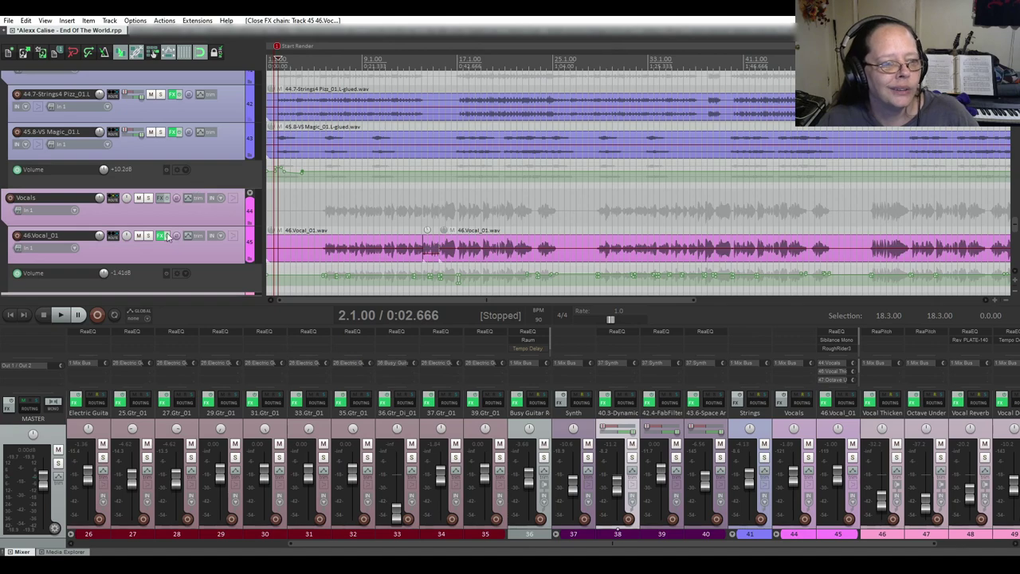
left_click(191, 237)
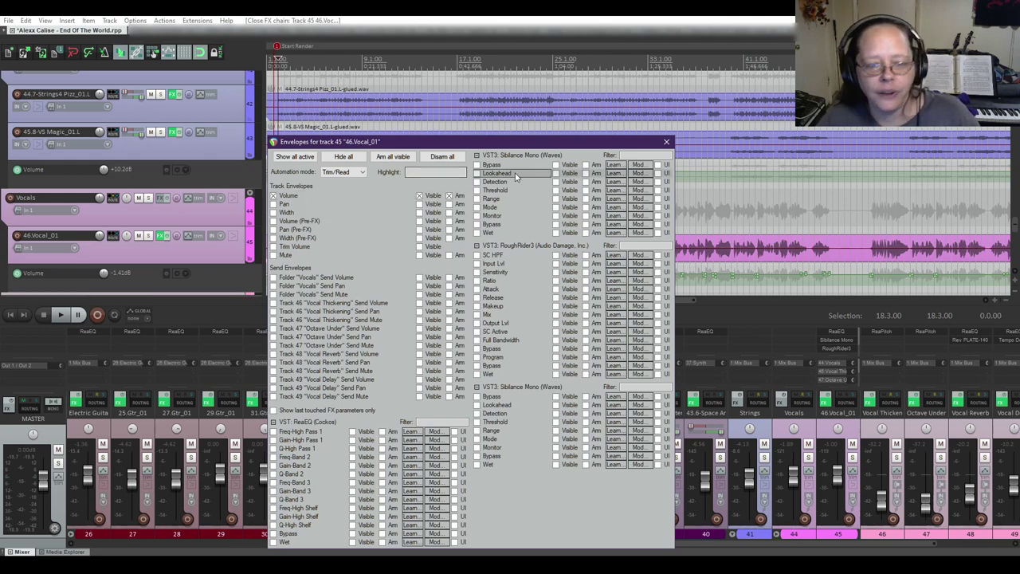
left_click(667, 141)
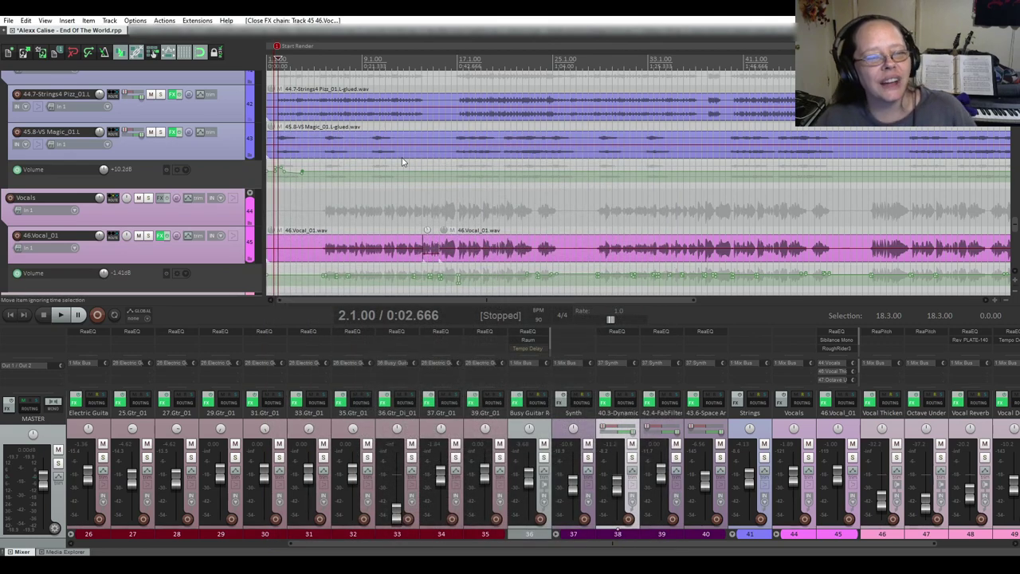
Solo the 45.8-VS Magic_01.L track and play its volume-automated opening from 1.3.50, stopping after the last envelope point.
scroll(294, 252, "up", 5)
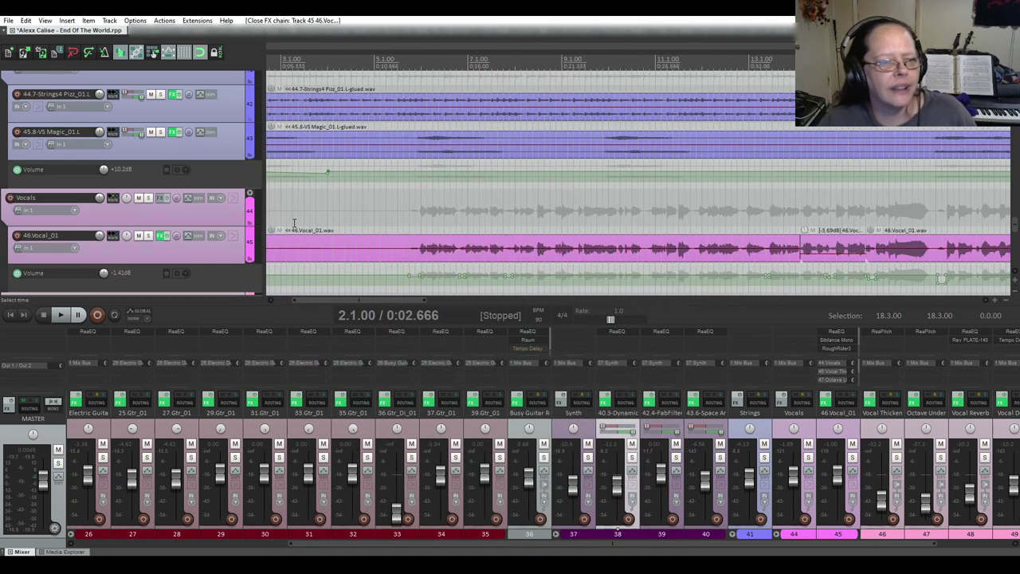
left_click_drag(349, 299, 311, 298)
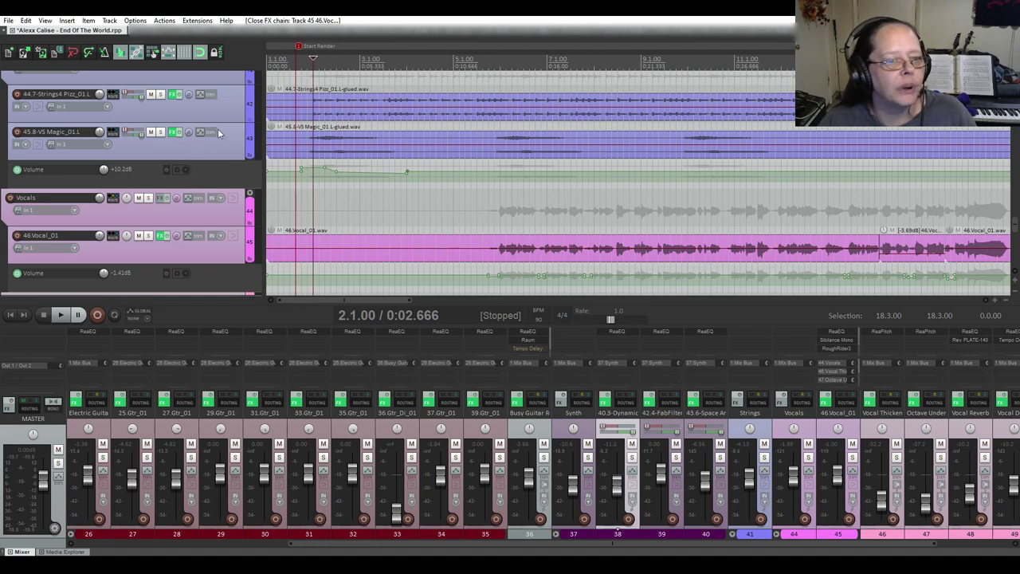
left_click(160, 132)
left_click(300, 142)
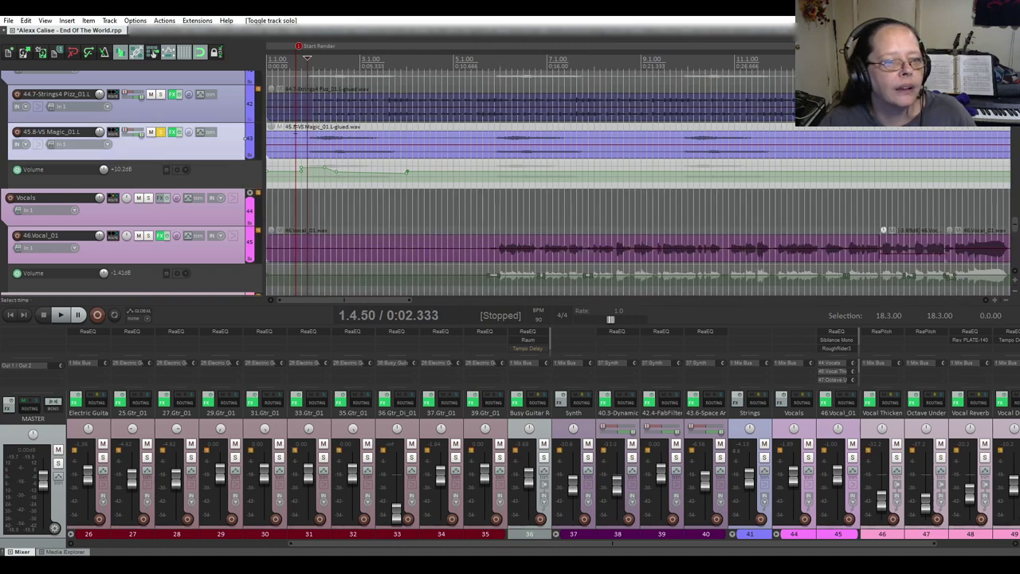
left_click(296, 164)
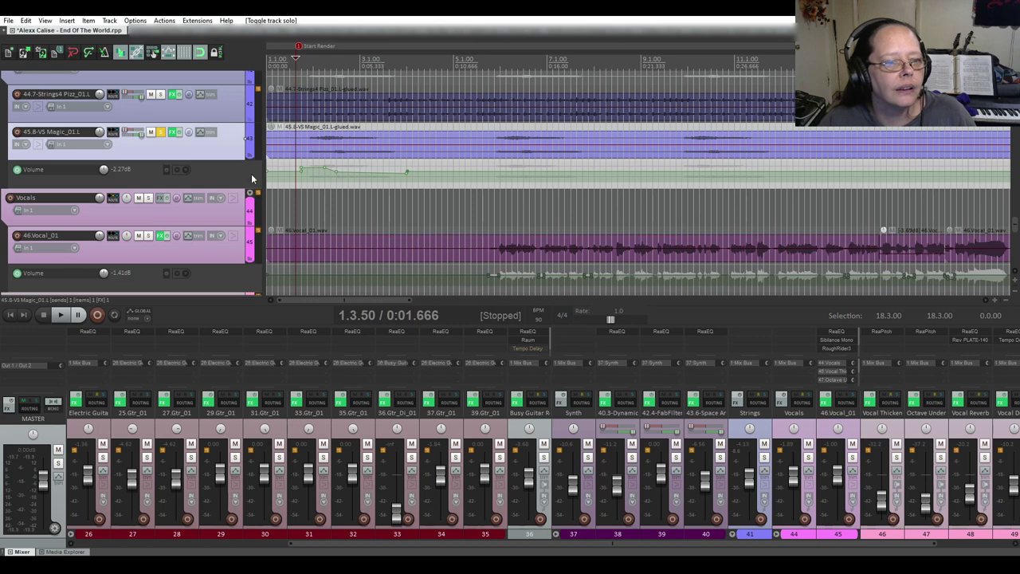
left_click(61, 316)
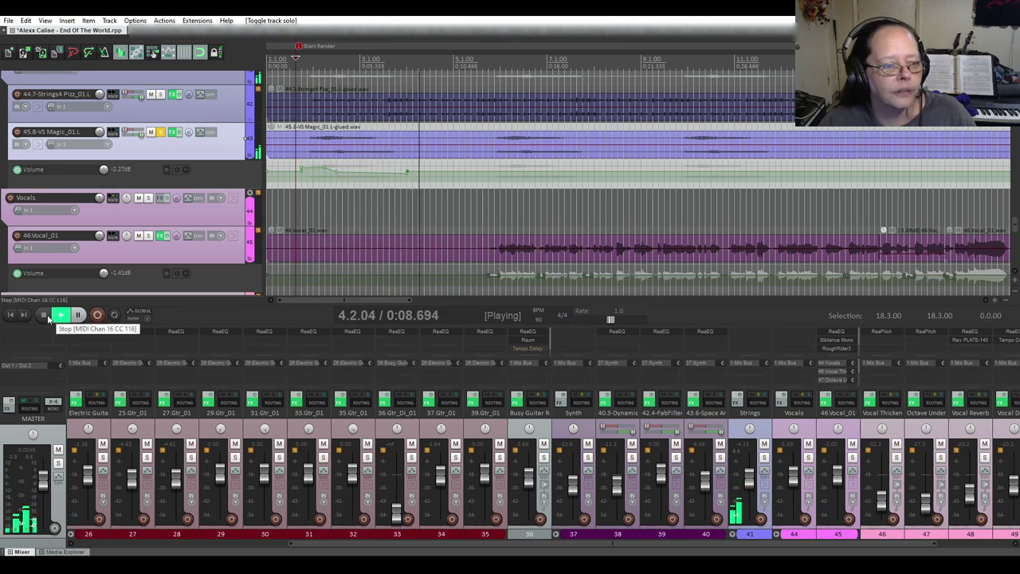
key("space")
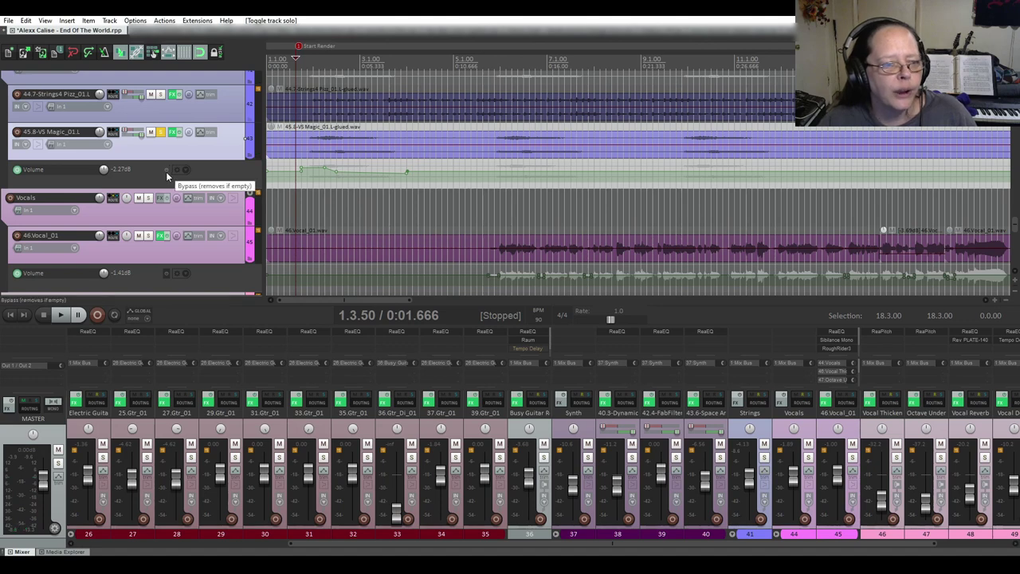
Bypass the 45.8-VS Magic_01.L volume envelope, audition the opening from 1.3.50, re-enable the envelope and unsolo the track.
left_click(166, 170)
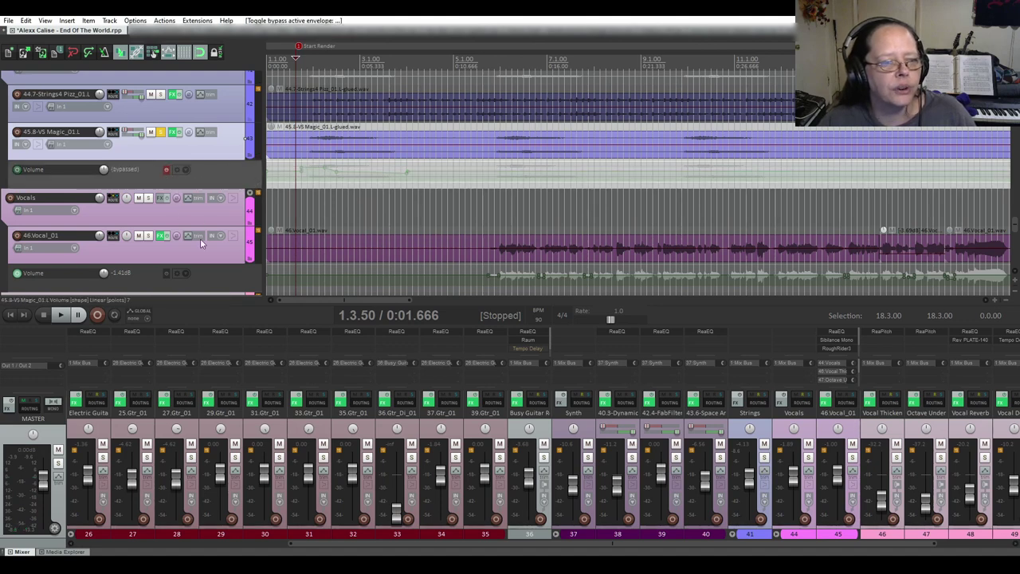
left_click(65, 315)
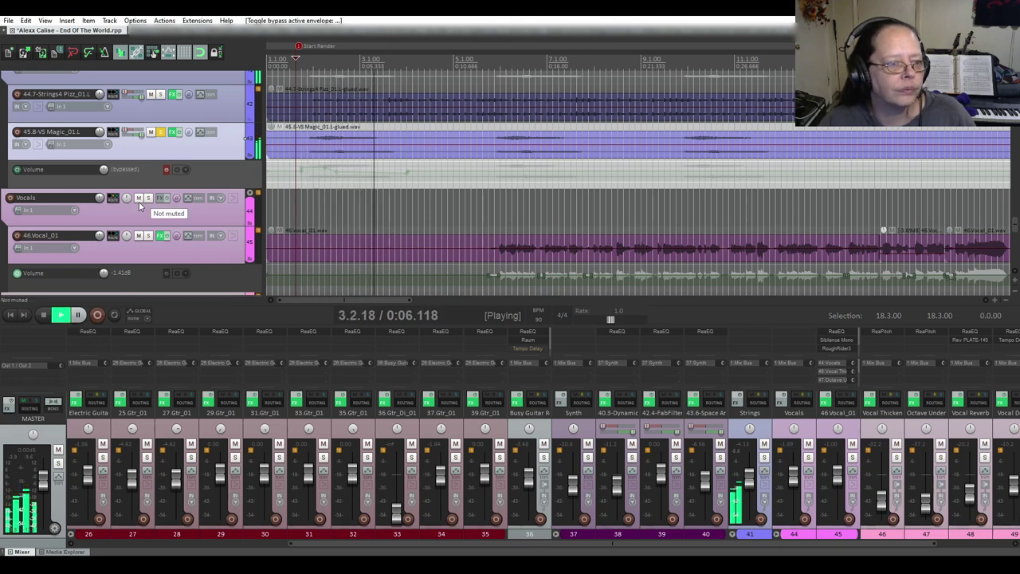
left_click(43, 314)
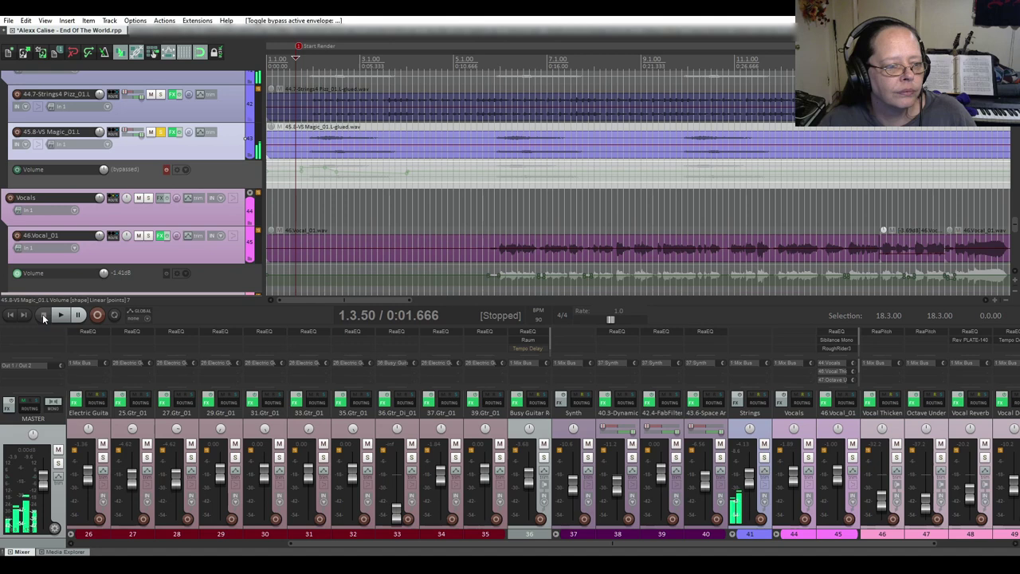
left_click(166, 170)
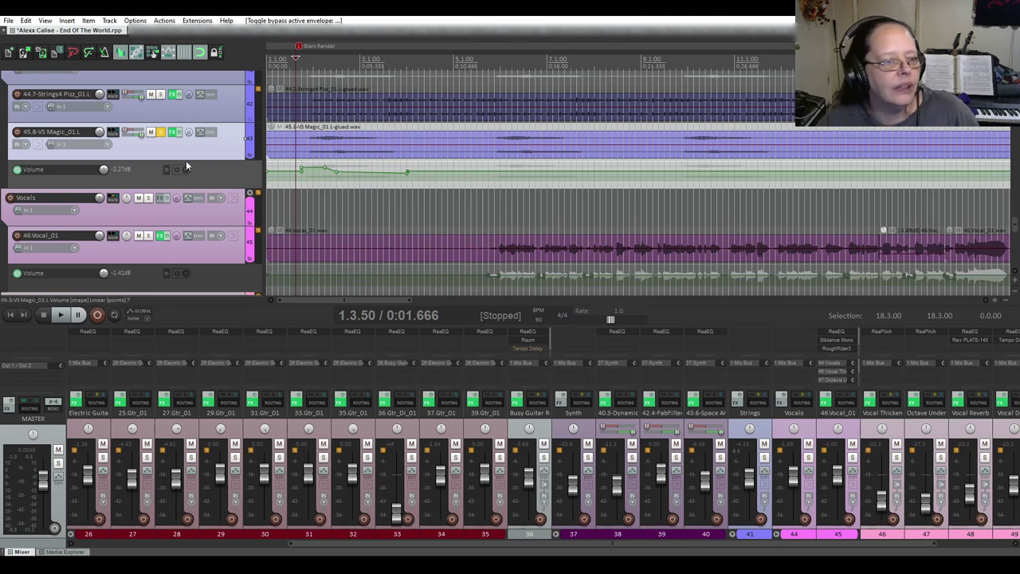
left_click(160, 133)
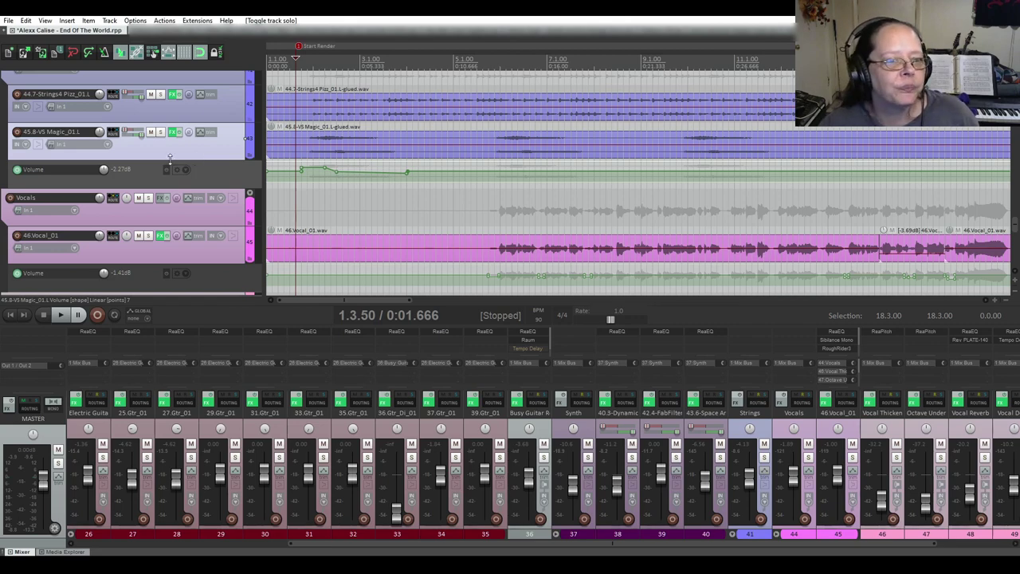
Show the Pan envelope on the 18.Bass_DI_01 track and close its envelope list.
scroll(169, 160, "up", 1)
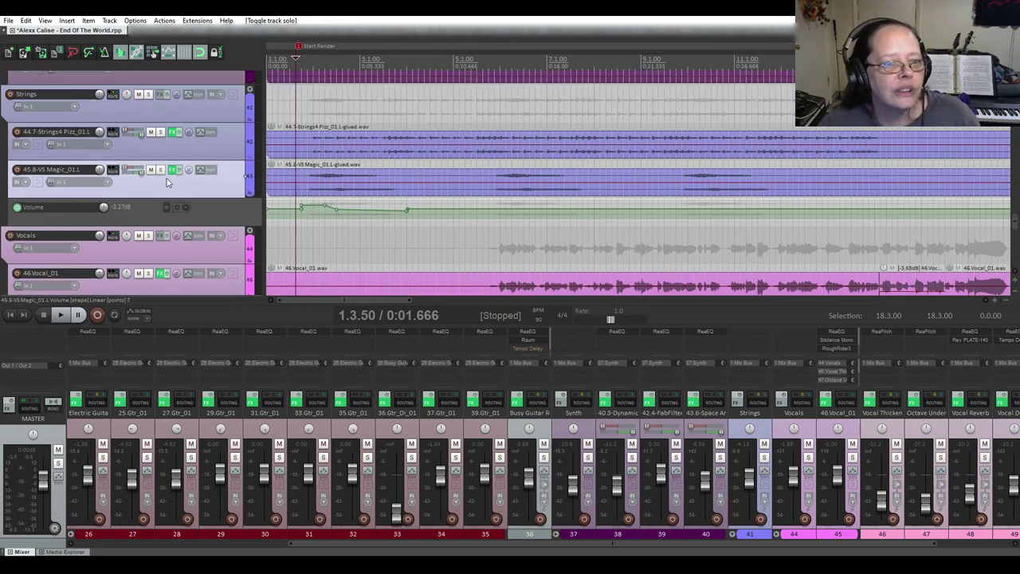
scroll(166, 181, "up", 15)
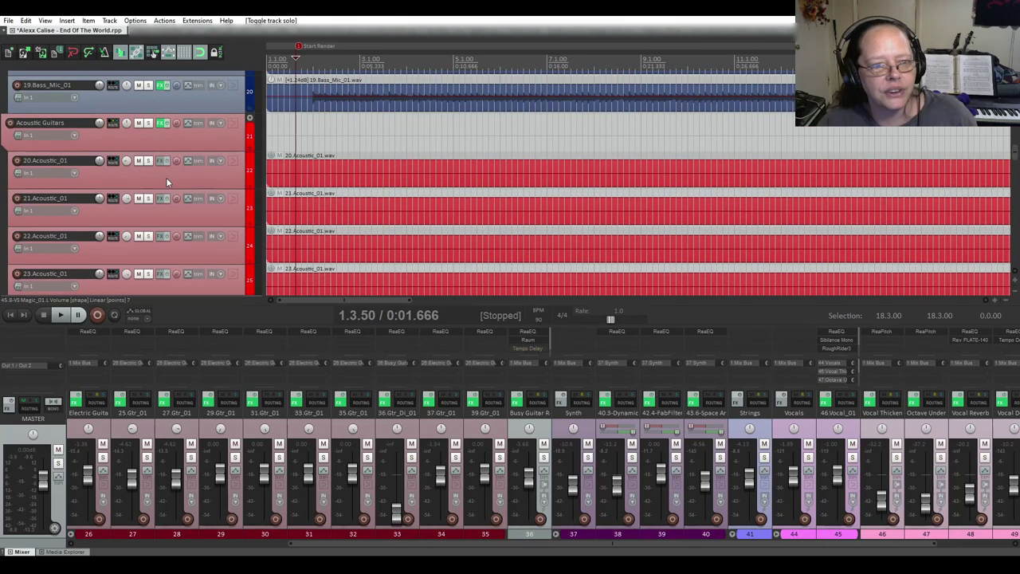
scroll(166, 177, "up", 3)
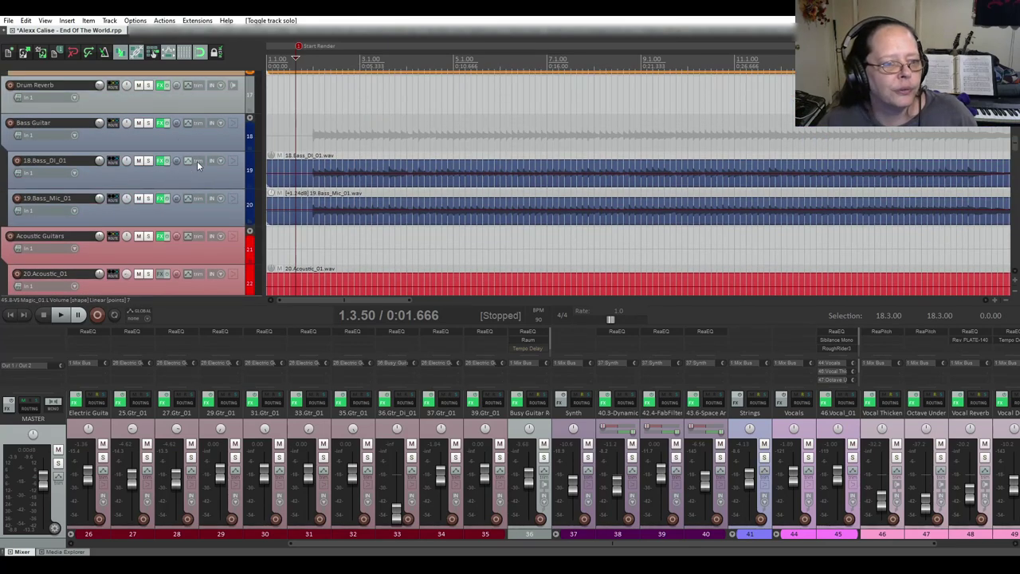
left_click(197, 161)
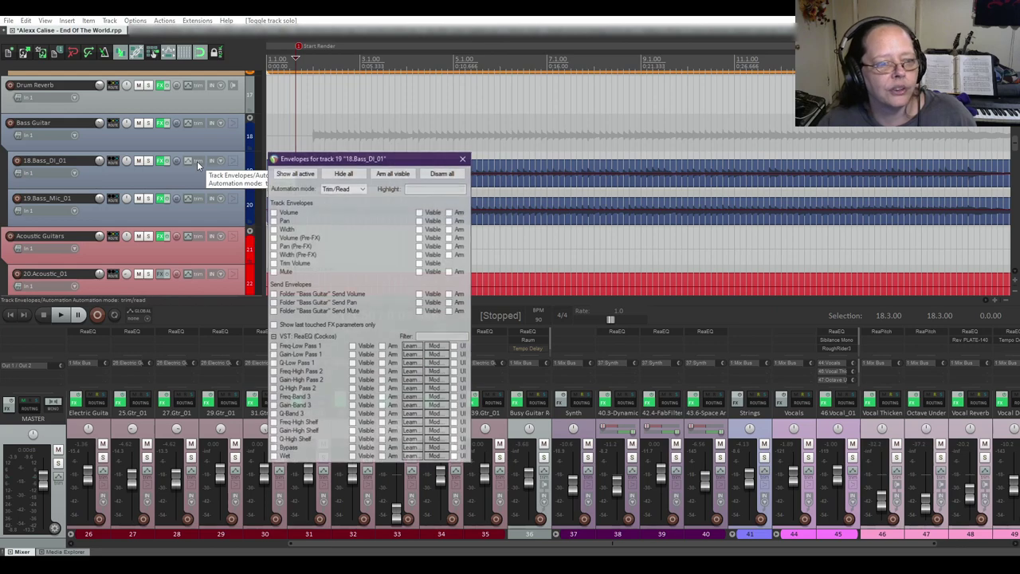
left_click(273, 220)
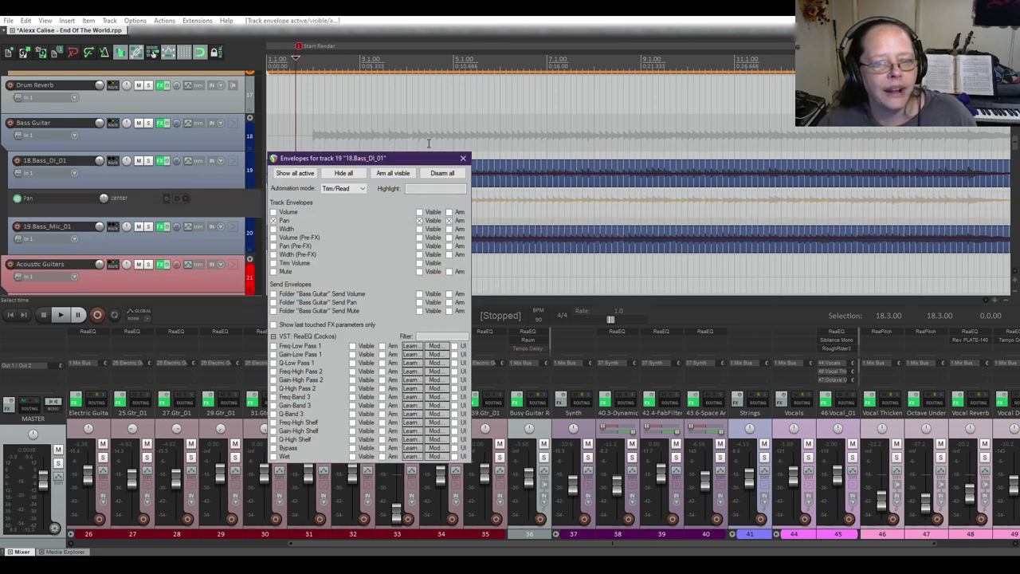
left_click(463, 159)
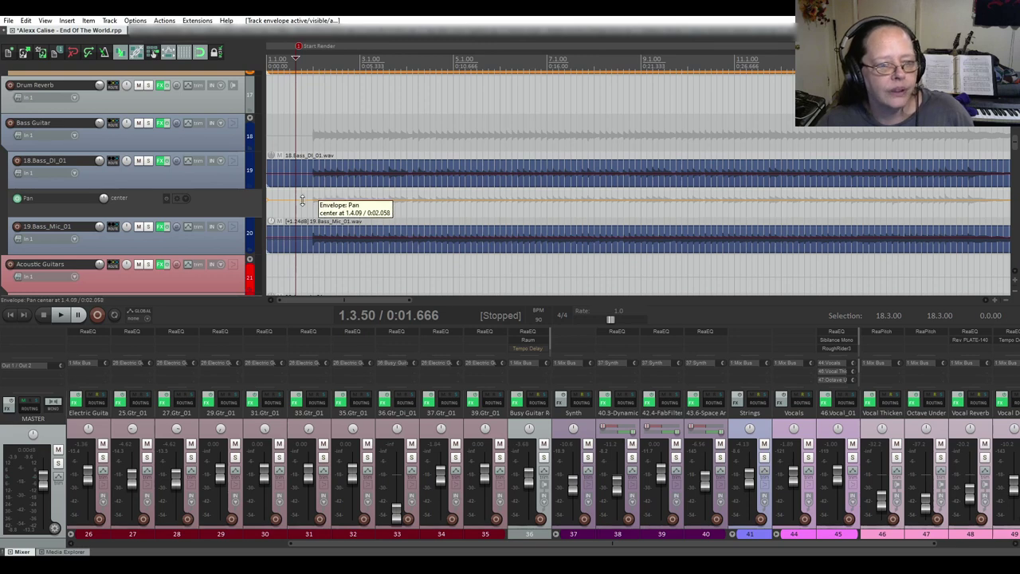
Select the time from 2.1.00 to 4.3.00 and insert four points at the selection edges on the 18.Bass_DI_01 pan envelope.
mouse_move(302, 201)
left_mouse_down()
mouse_move(309, 132)
mouse_move(314, 244)
mouse_move(317, 190)
left_mouse_up()
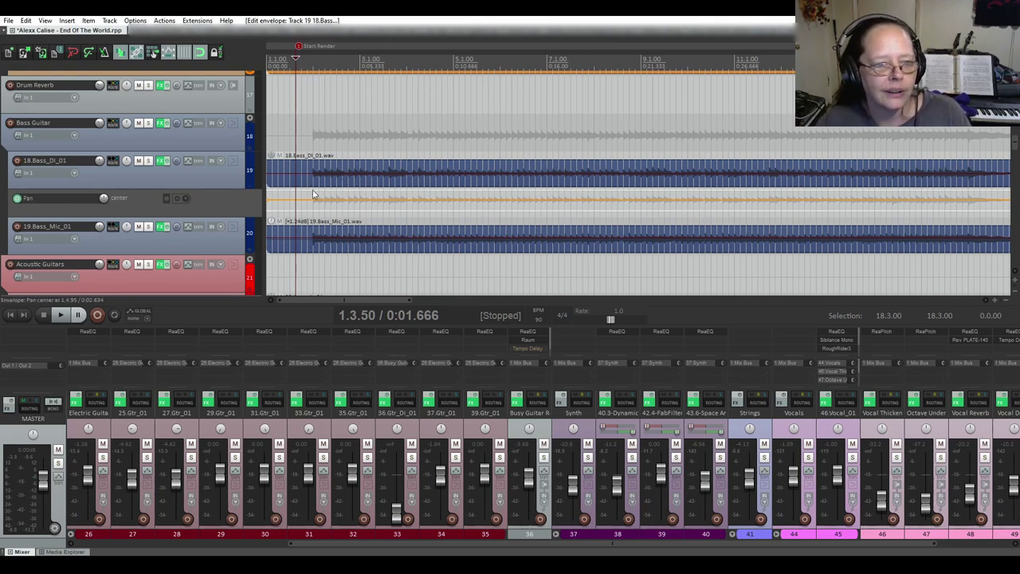
left_click_drag(312, 189, 431, 187)
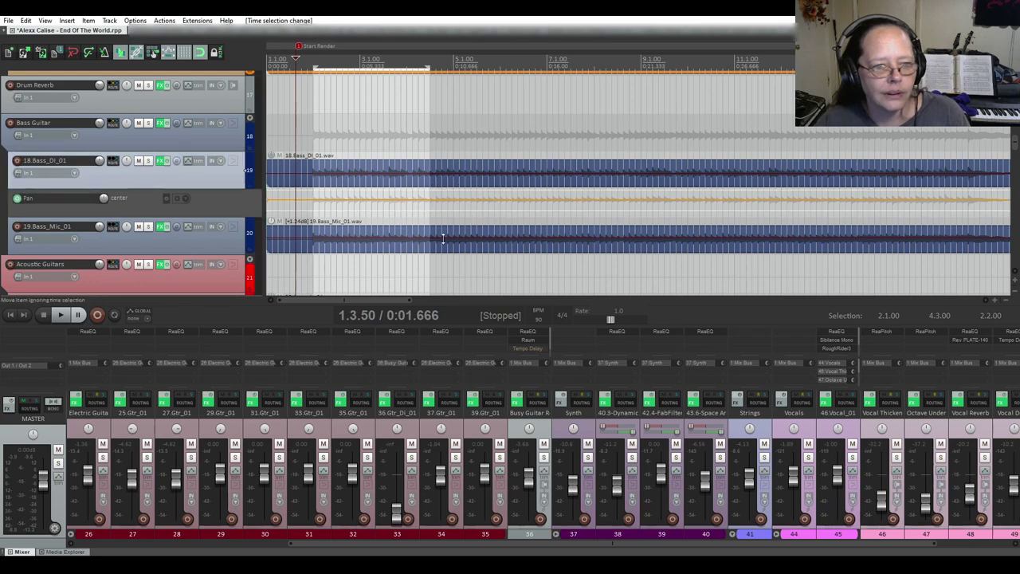
key("shift+i")
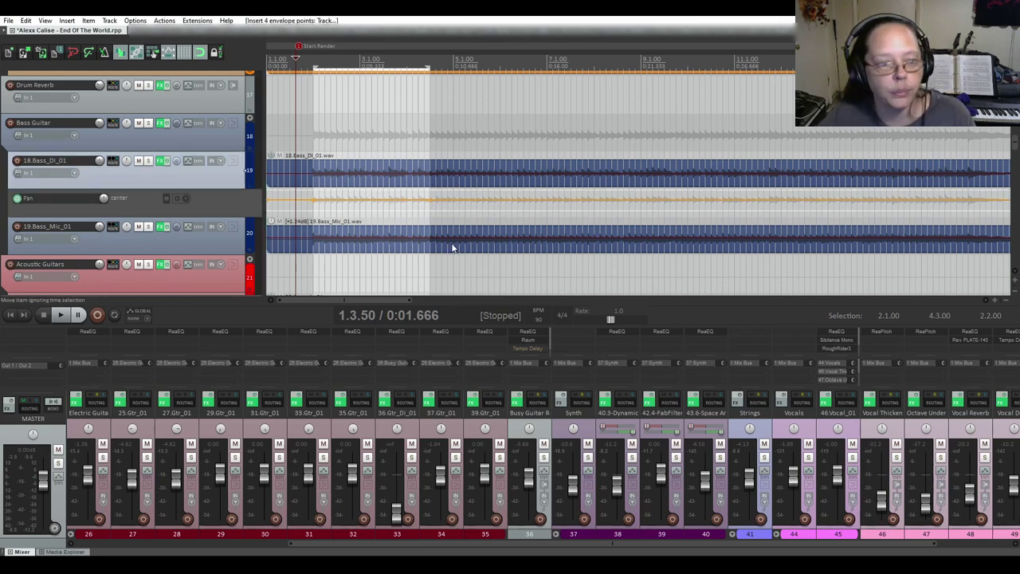
Add centered pan points on the 18.Bass_DI_01 envelope at every grid line from 2.1.25 to 2.3.00.
scroll(311, 186, "up", 4)
scroll(311, 186, "up", 3)
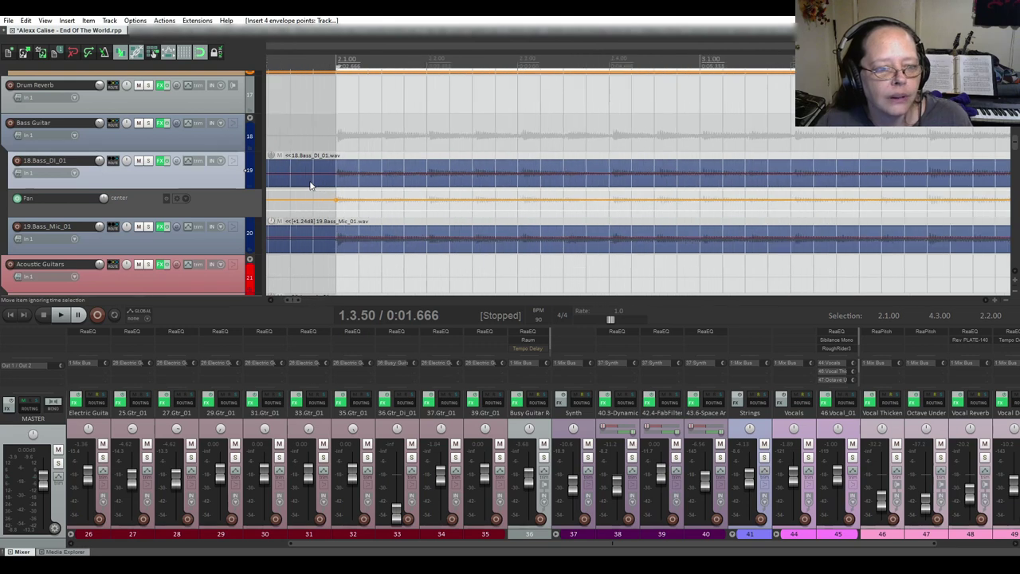
left_click(360, 201)
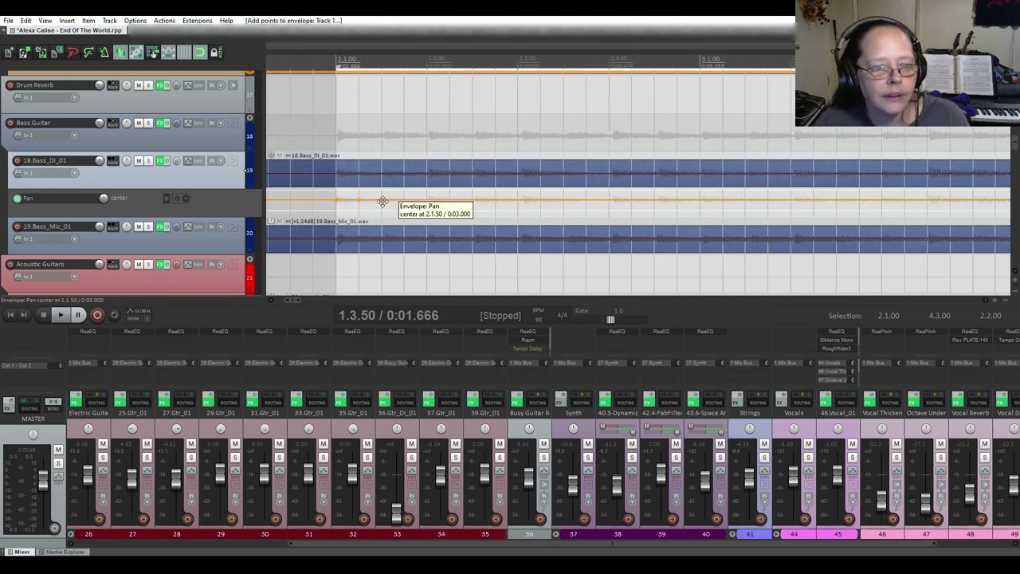
left_click(382, 200)
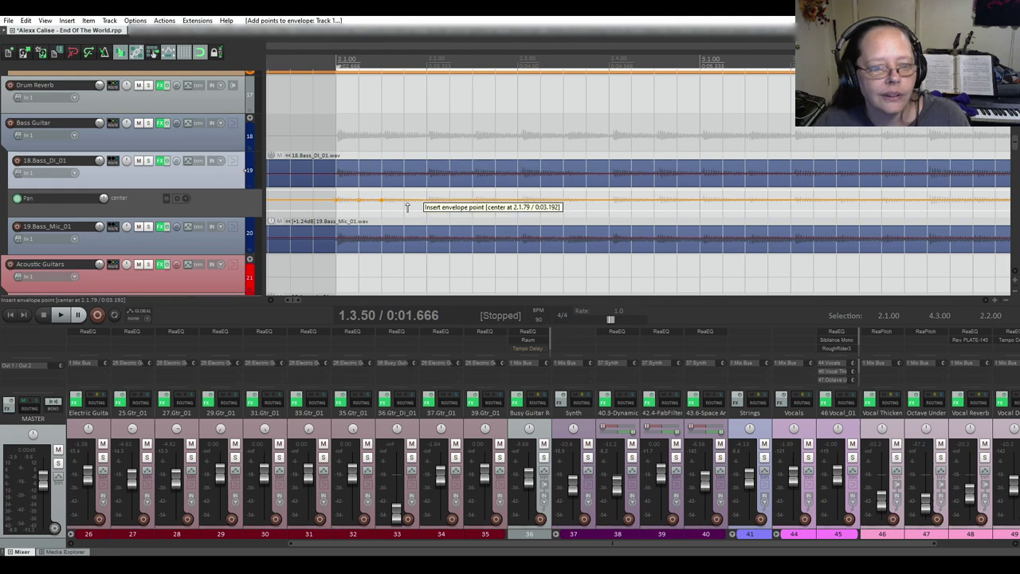
left_click(406, 201)
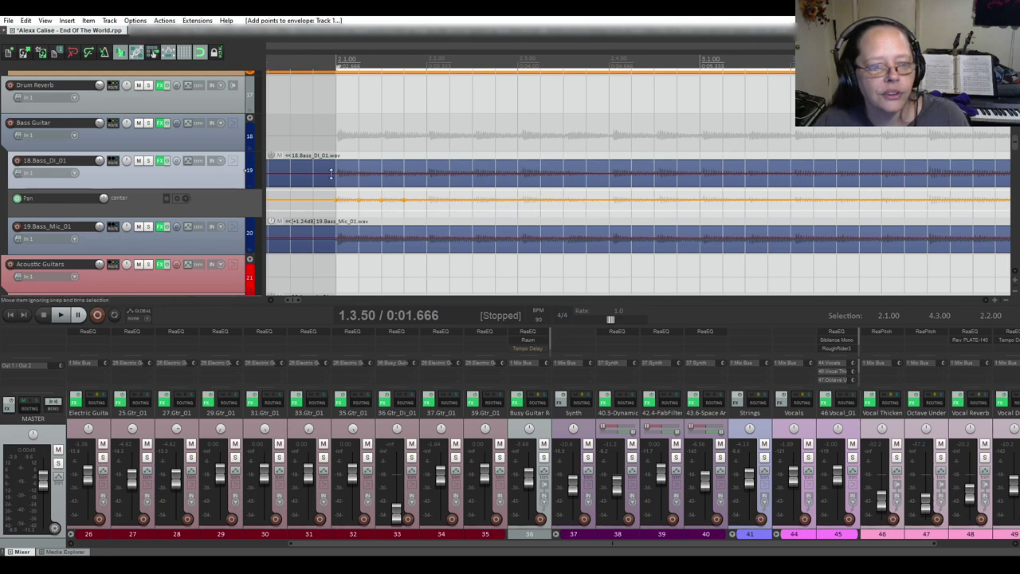
left_click(200, 53)
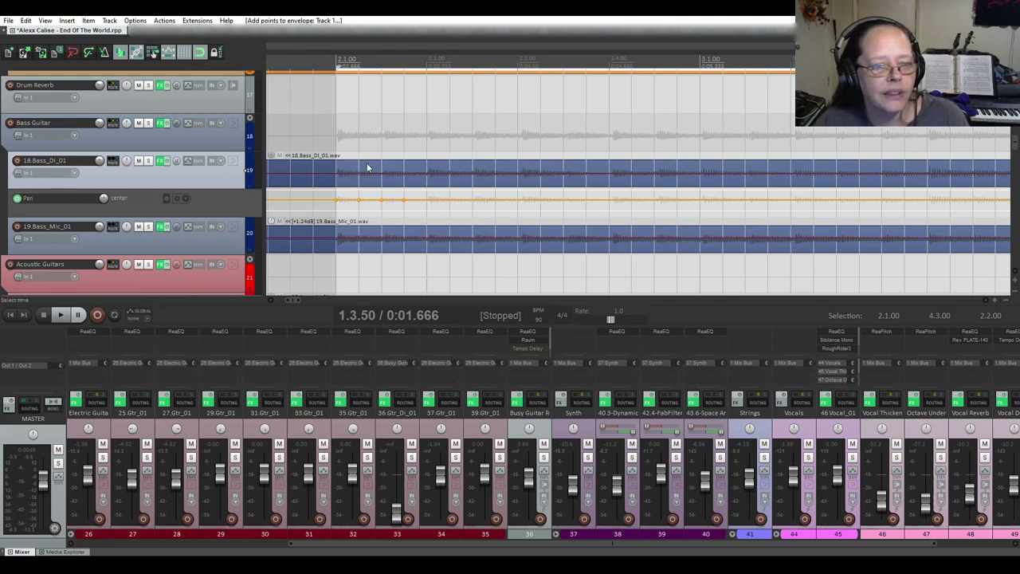
left_click(427, 201)
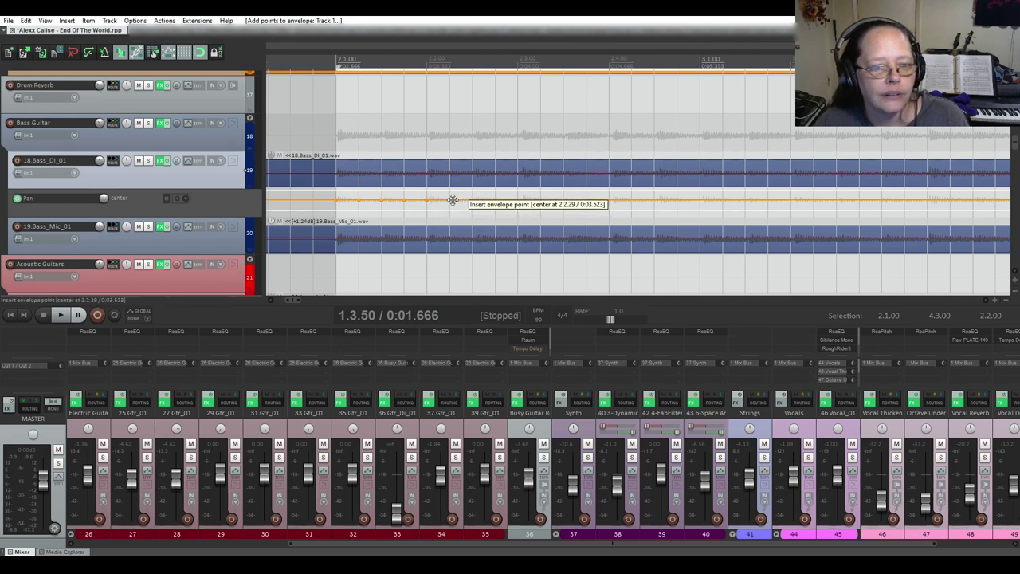
left_click(473, 201)
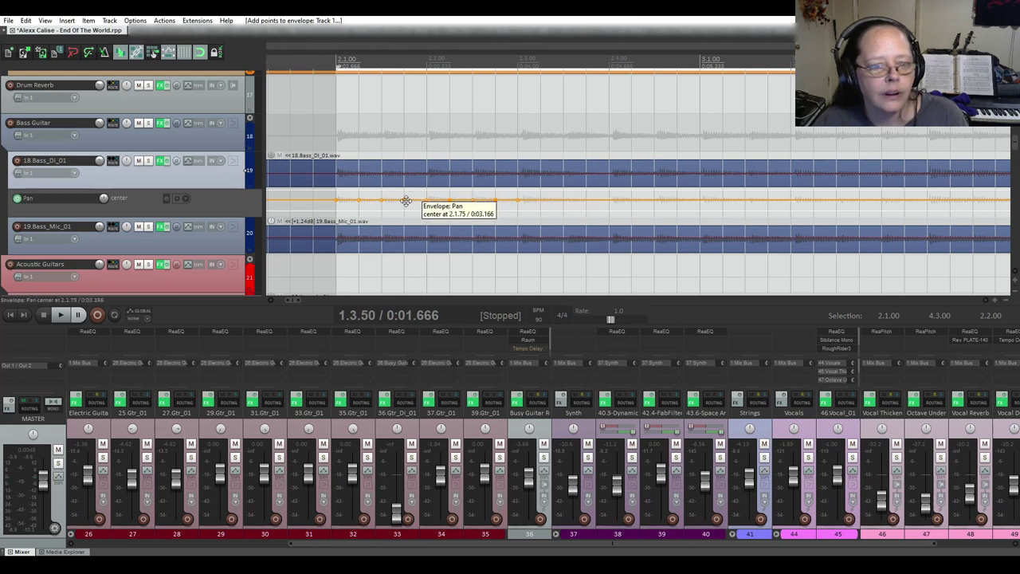
Move every second pan point, from 2.1.25 to 2.2.75, to the far left of the pan range.
left_click_drag(405, 200, 327, 160)
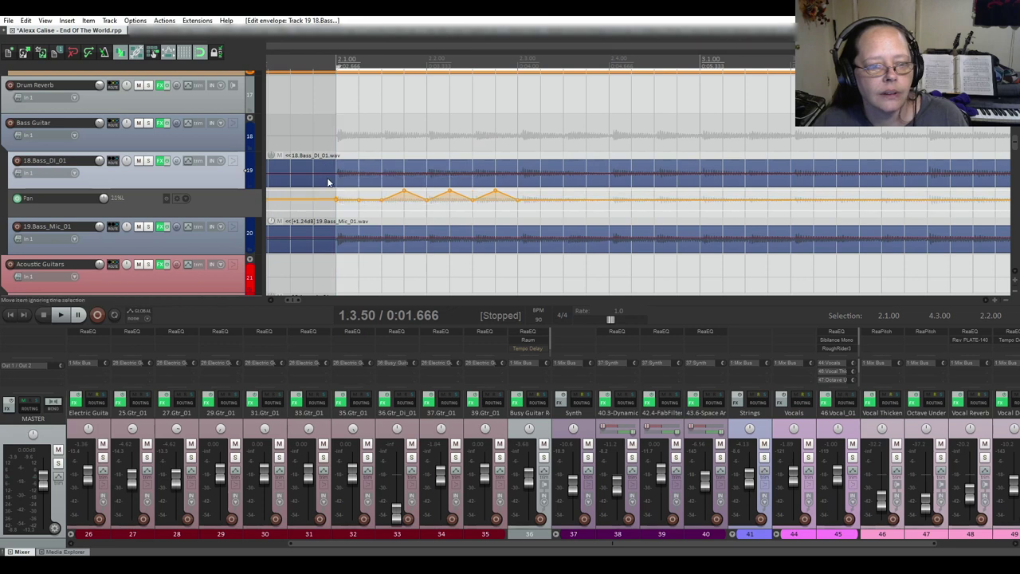
left_click_drag(358, 200, 367, 132)
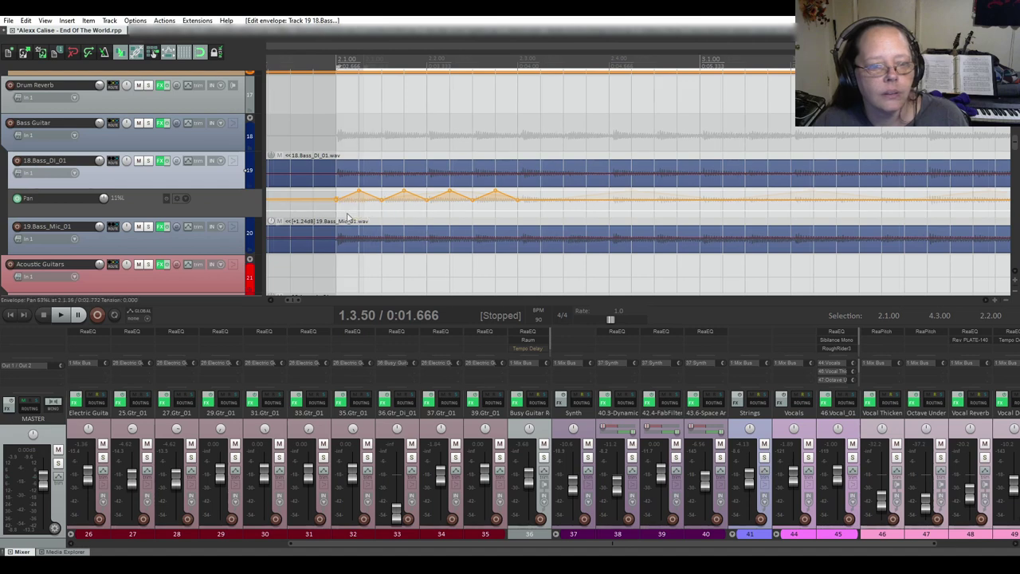
Enlarge the pan lane and move the alternating points from 2.1.00 to 2.3.00 toward the far right, forming a zigzag.
scroll(328, 198, "up", 4)
left_click_drag(222, 214, 232, 252)
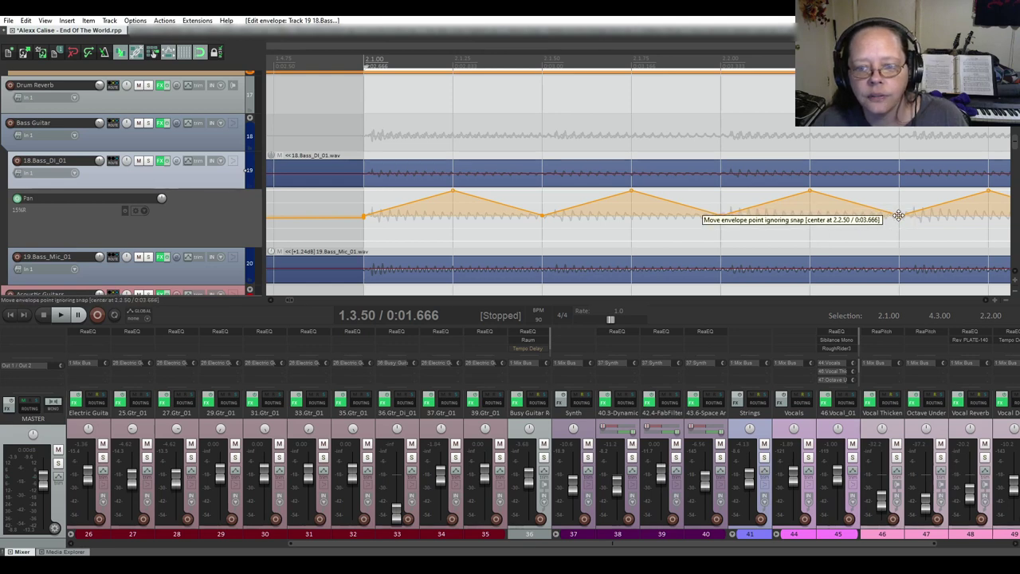
scroll(854, 219, "down", 2)
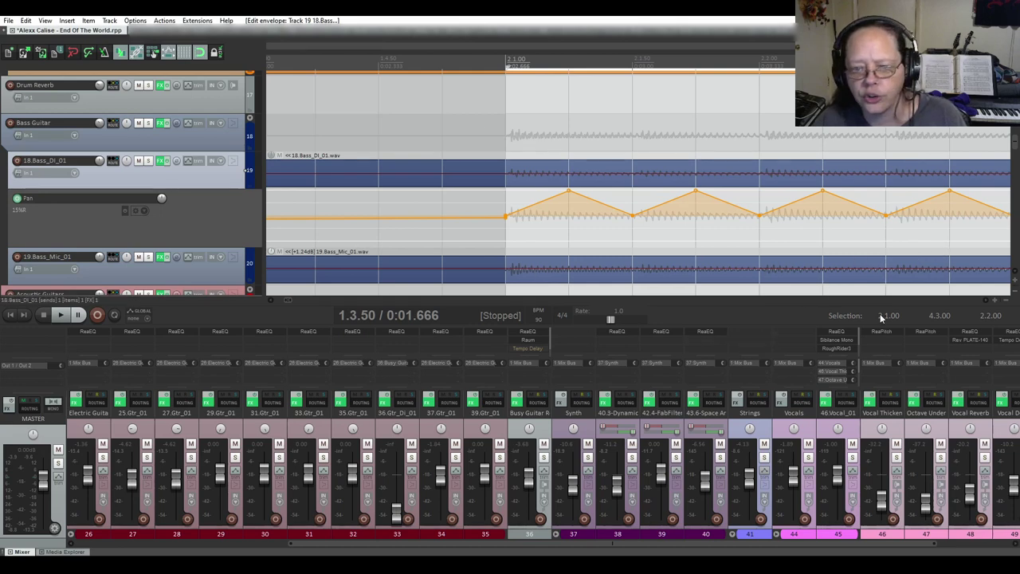
scroll(991, 303, "right", 3)
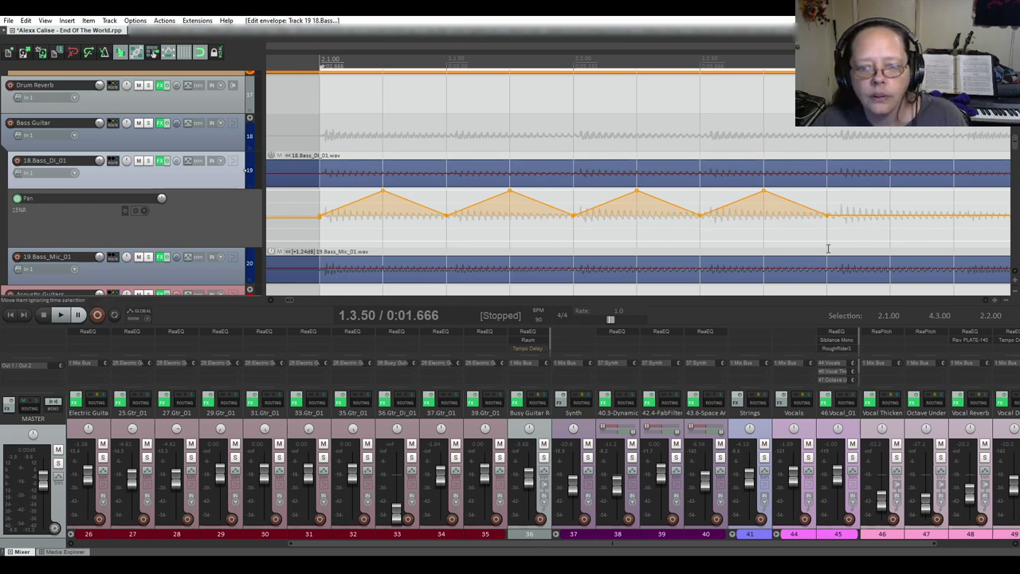
left_click_drag(829, 216, 830, 282)
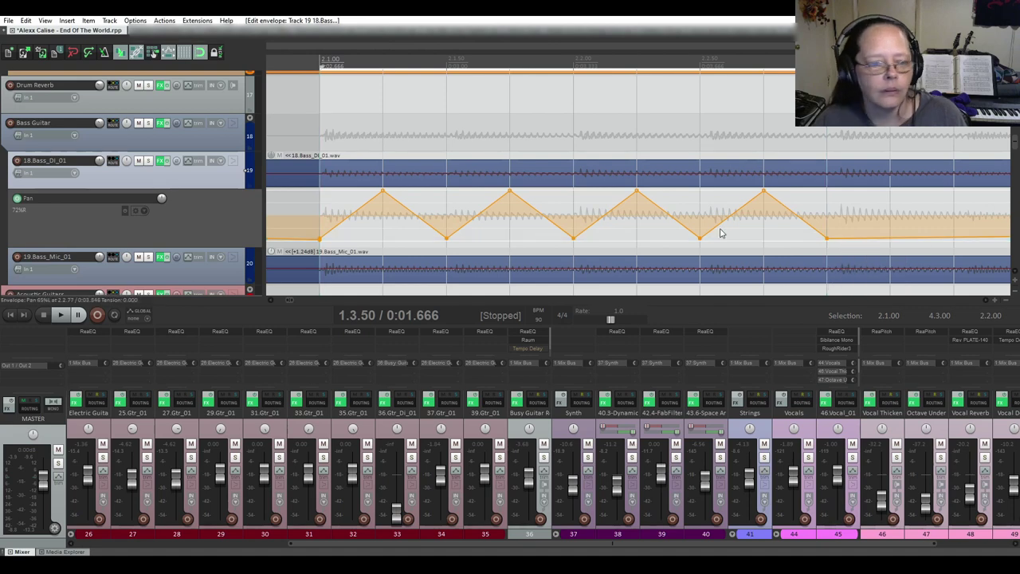
Solo the 18.Bass_DI_01 track, turn off snapping, and audition the pan zigzag from 1.4.86.
left_click(148, 163)
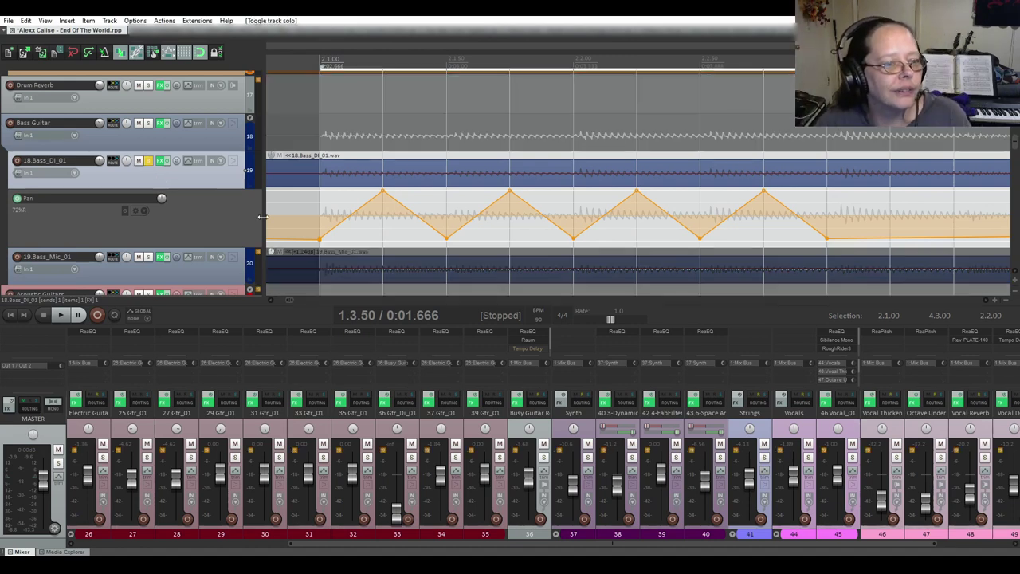
left_click(287, 176)
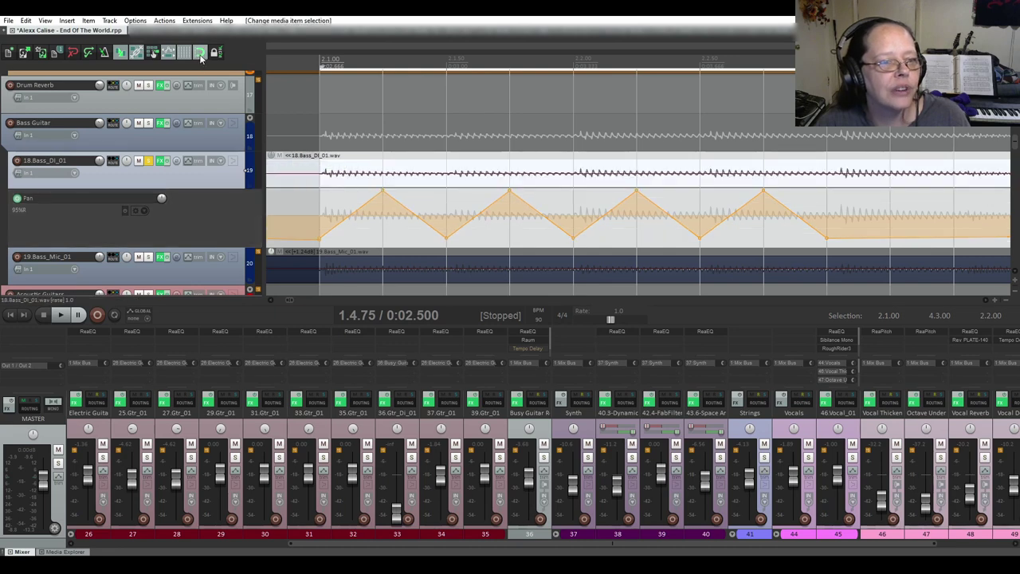
left_click(284, 216)
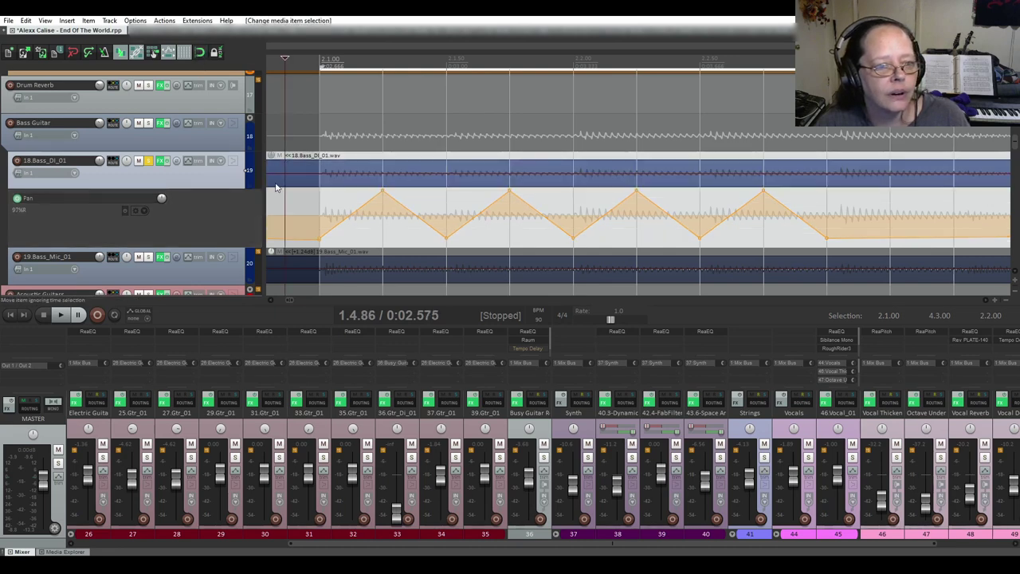
left_click(60, 314)
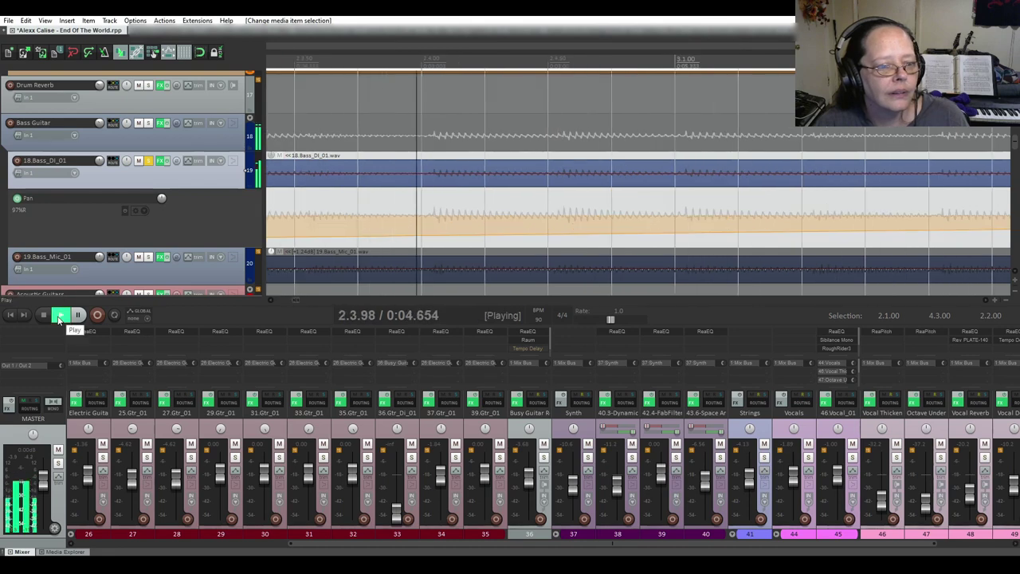
left_click(43, 315)
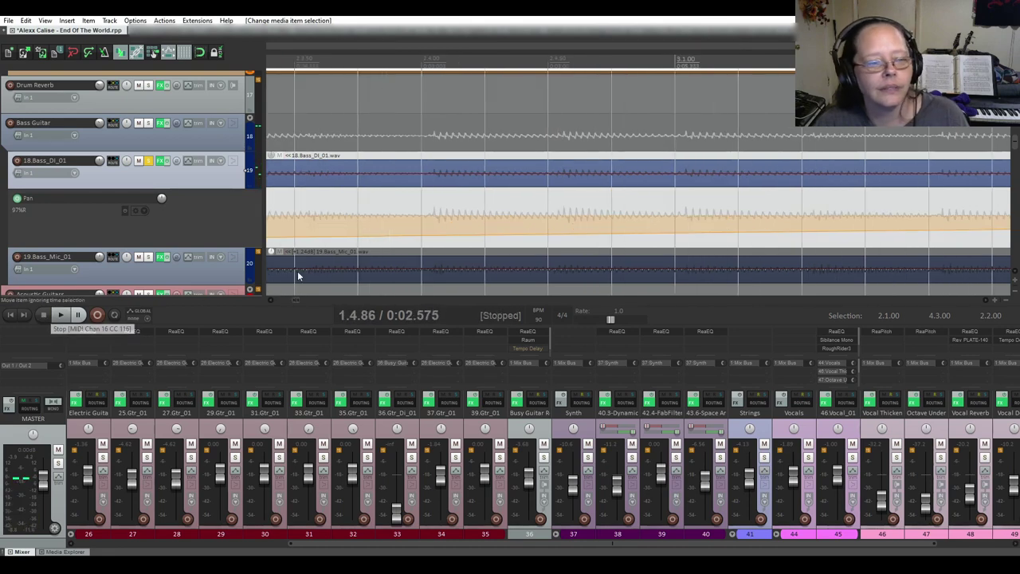
Select all points on the 18.Bass_DI_01 pan envelope and delete them.
scroll(461, 206, "down", 3)
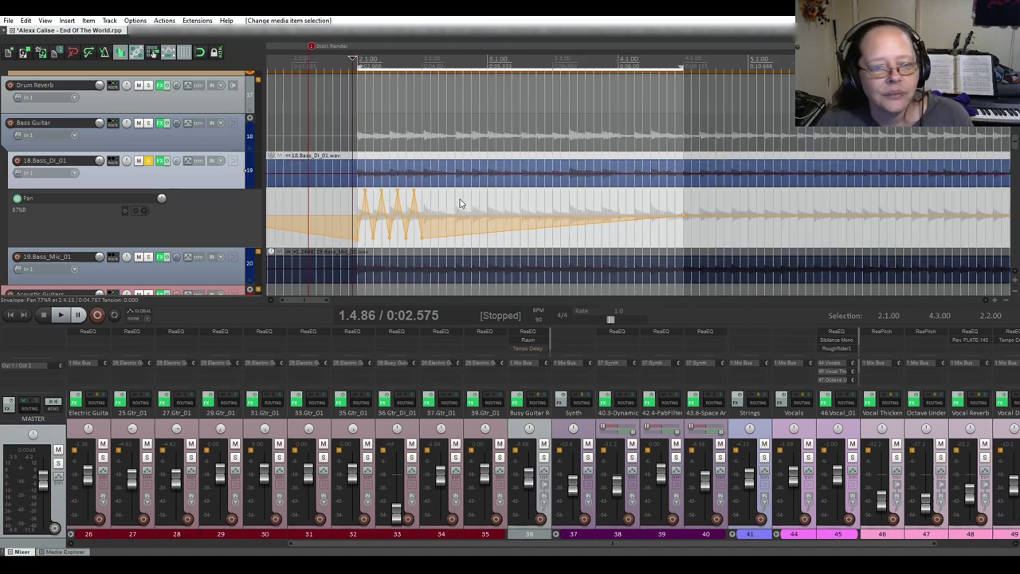
scroll(461, 204, "up", 2)
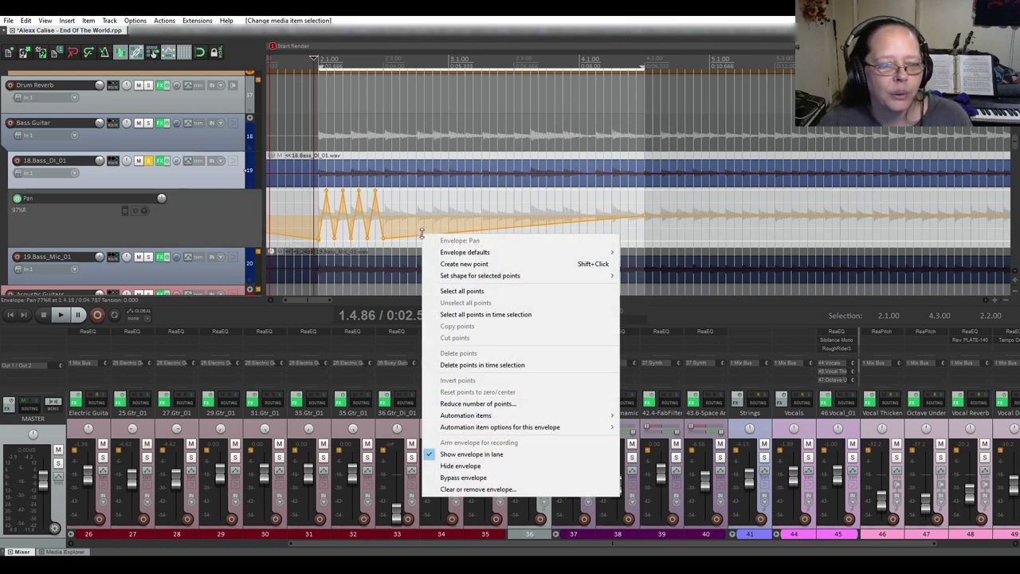
right_click(422, 232)
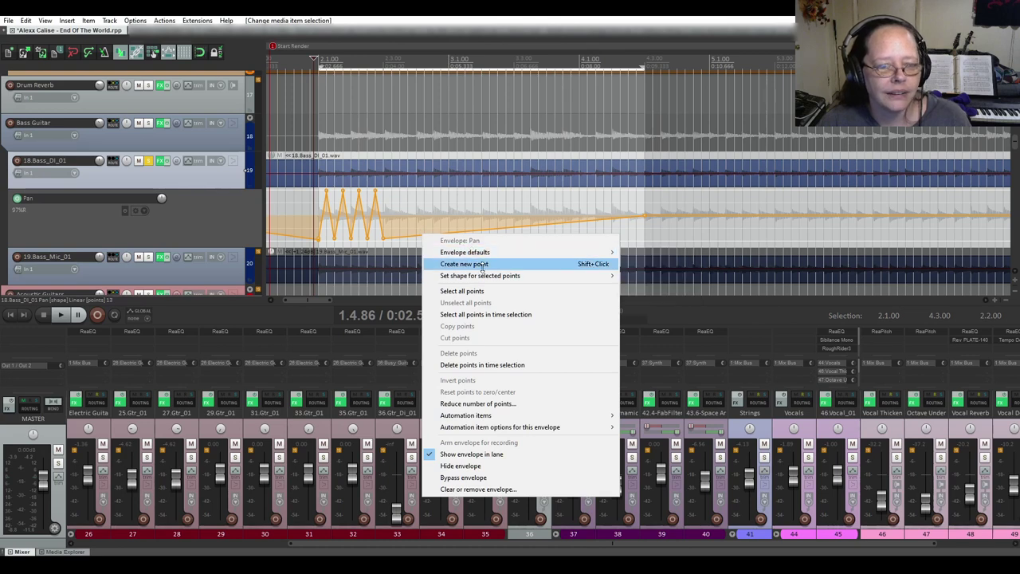
left_click(489, 291)
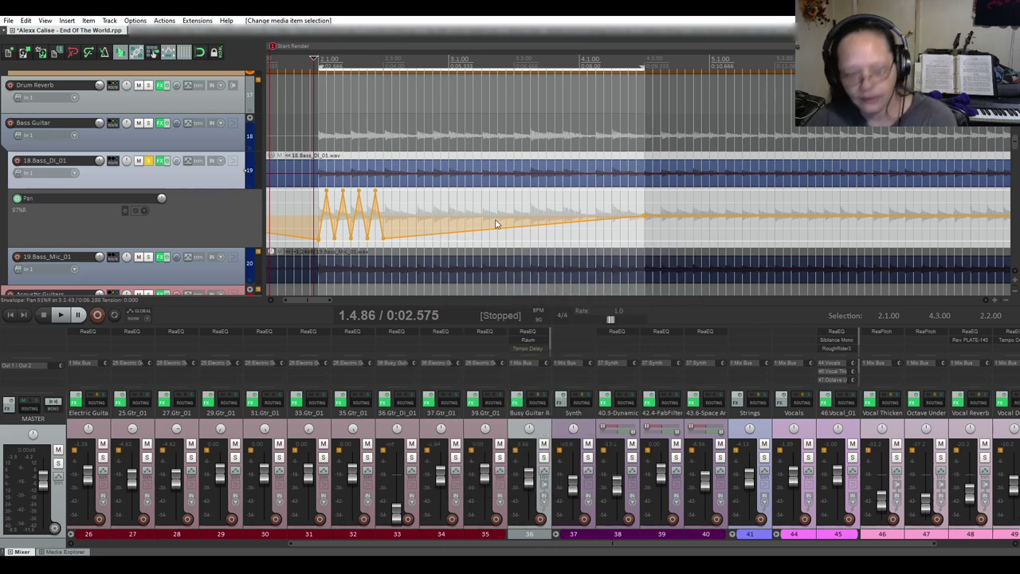
key("Delete")
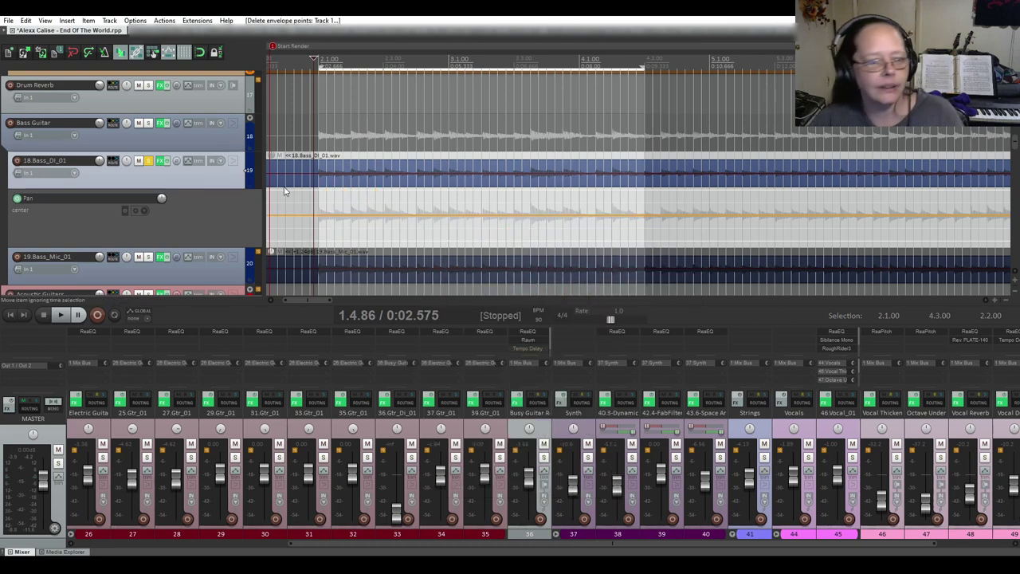
Bypass and hide the 18.Bass_DI_01 pan envelope, and unsolo the track.
left_click(124, 212)
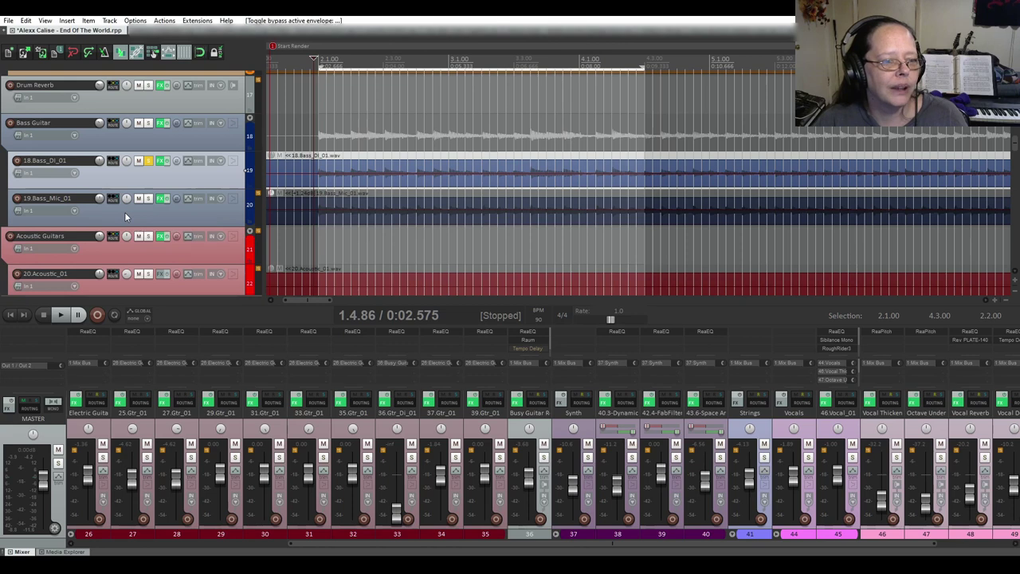
left_click(149, 161)
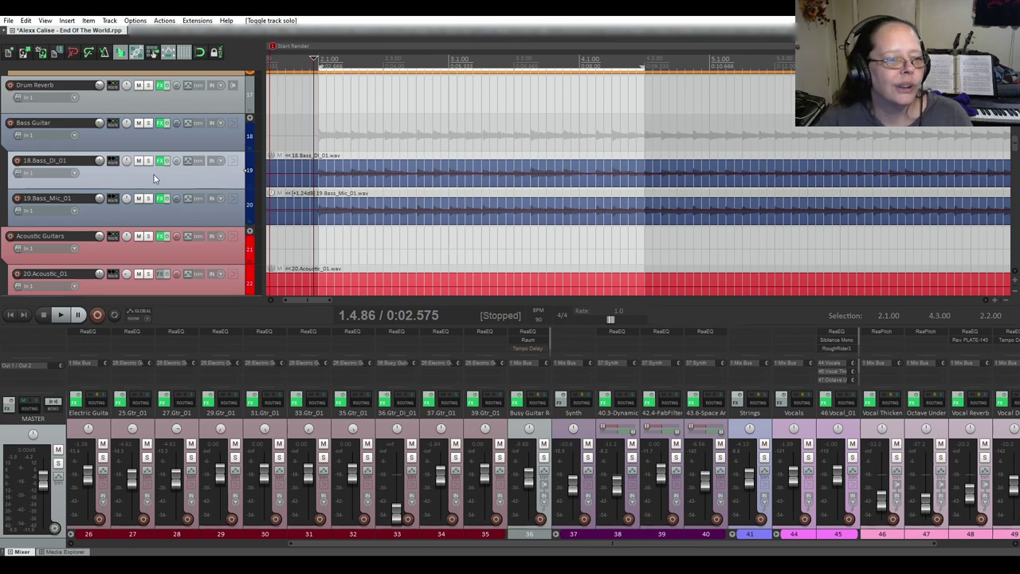
Remove the time selection and examine the Tempo Delay bypass envelope on the Busy Guitar Reverb track.
scroll(154, 175, "up", 5)
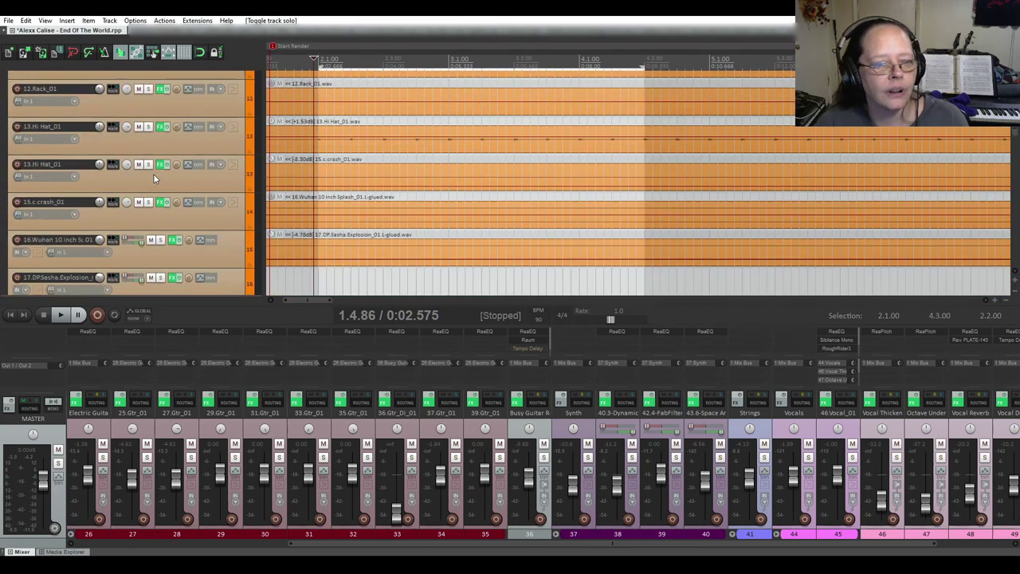
scroll(154, 177, "down", 15)
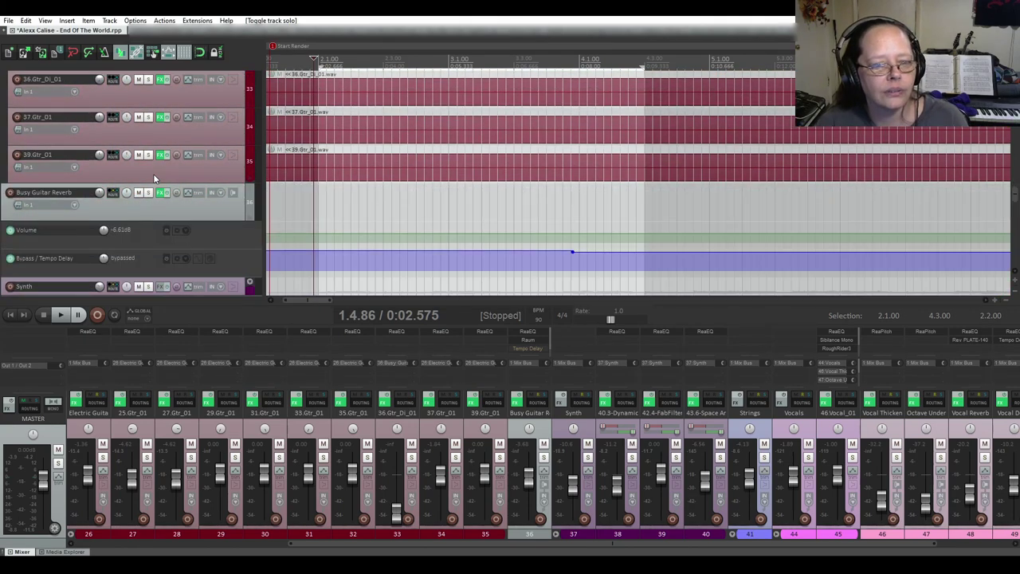
scroll(154, 175, "down", 2)
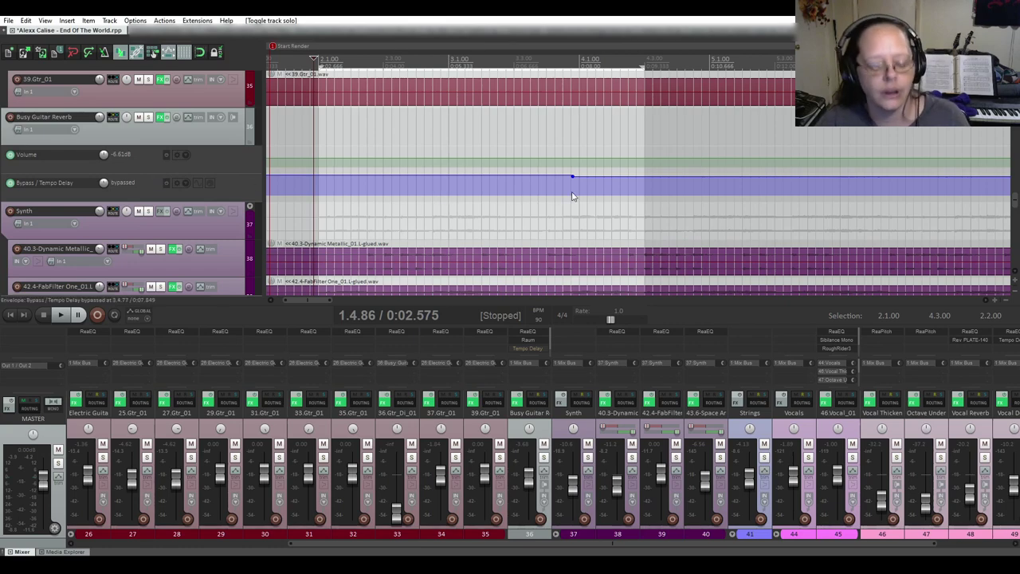
key("Escape")
scroll(656, 243, "down", 6)
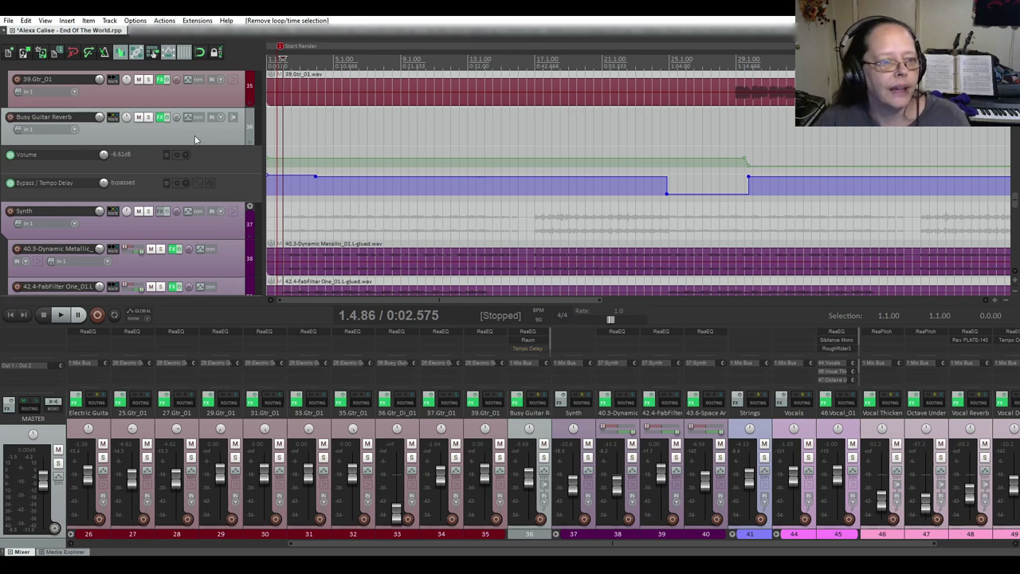
Check the routing of the 36.Gtr_Di_01 track for its send to Busy Guitar Reverb.
scroll(224, 157, "up", 4)
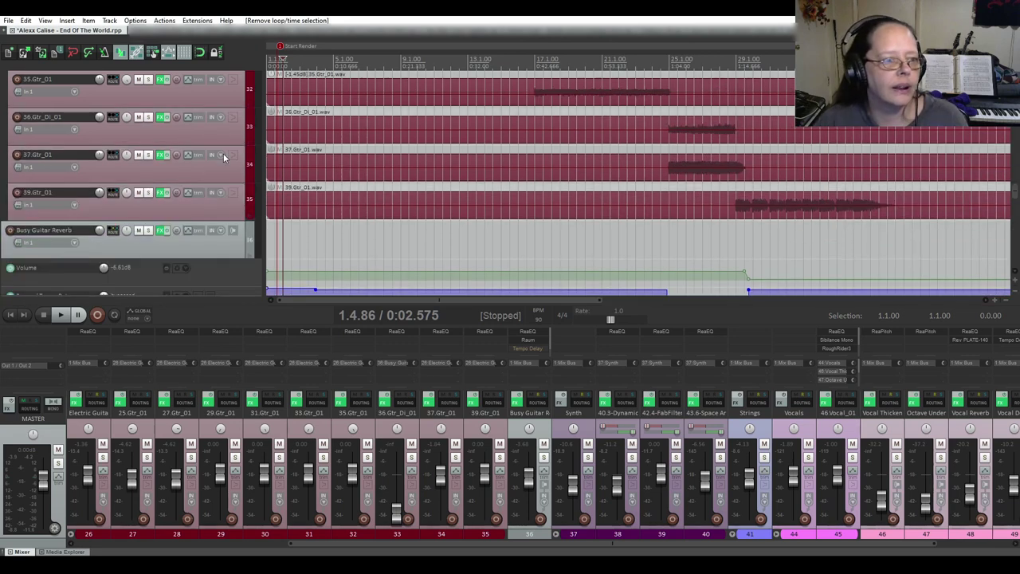
scroll(224, 153, "up", 1)
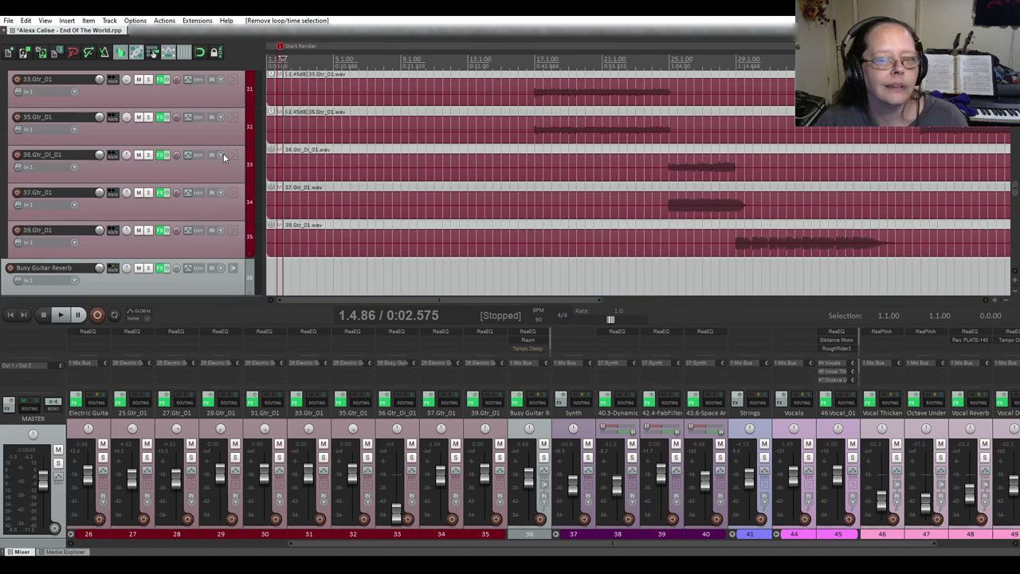
left_click(112, 155)
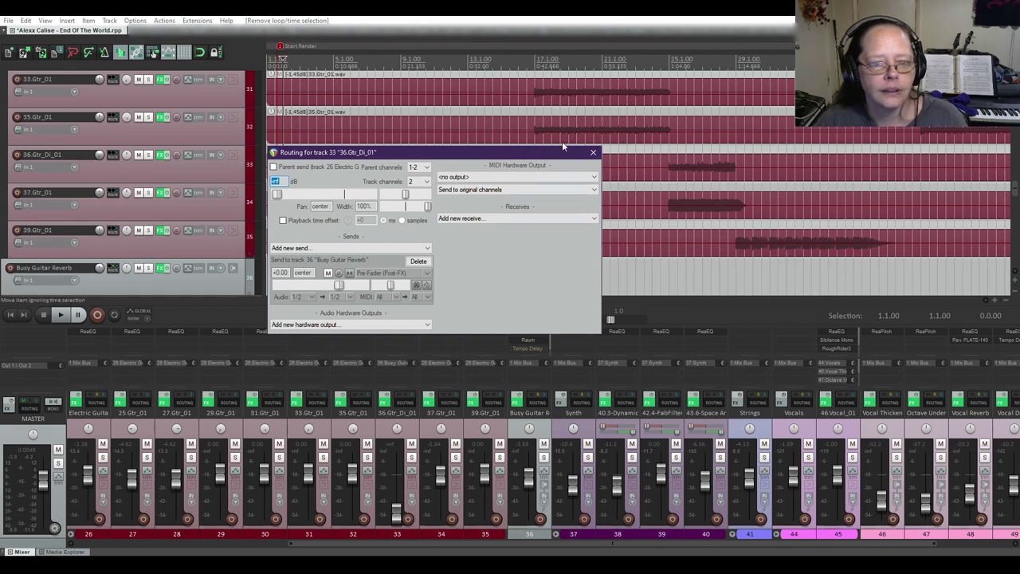
left_click(593, 151)
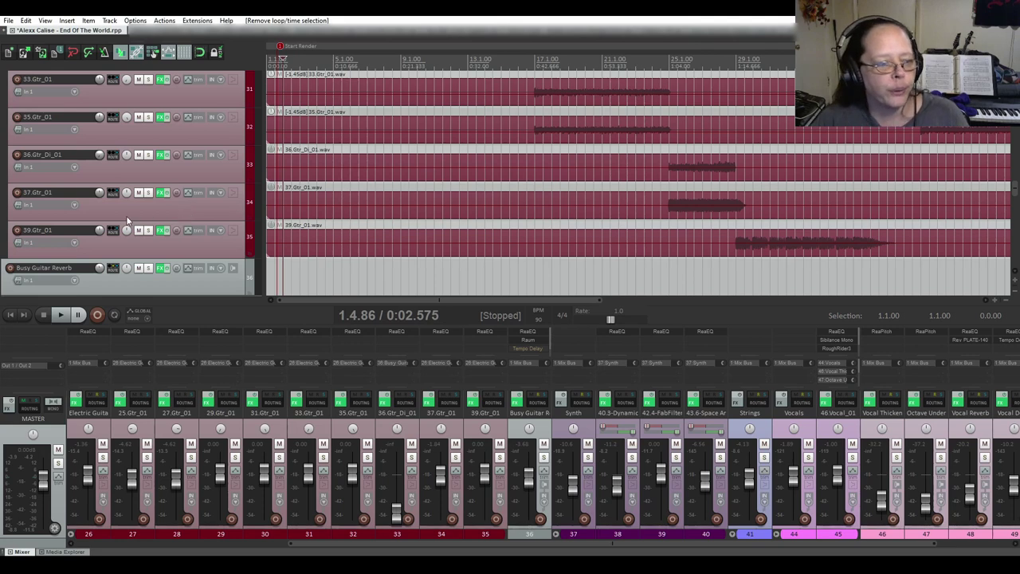
Review the list of track and effect envelopes available for the Busy Guitar Reverb track.
scroll(126, 216, "down", 3)
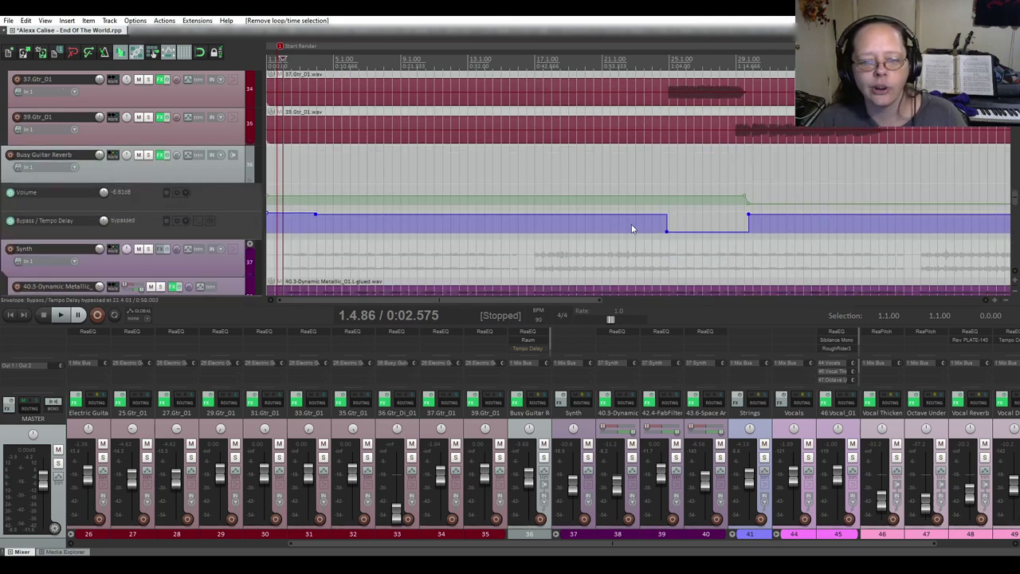
left_click(188, 155)
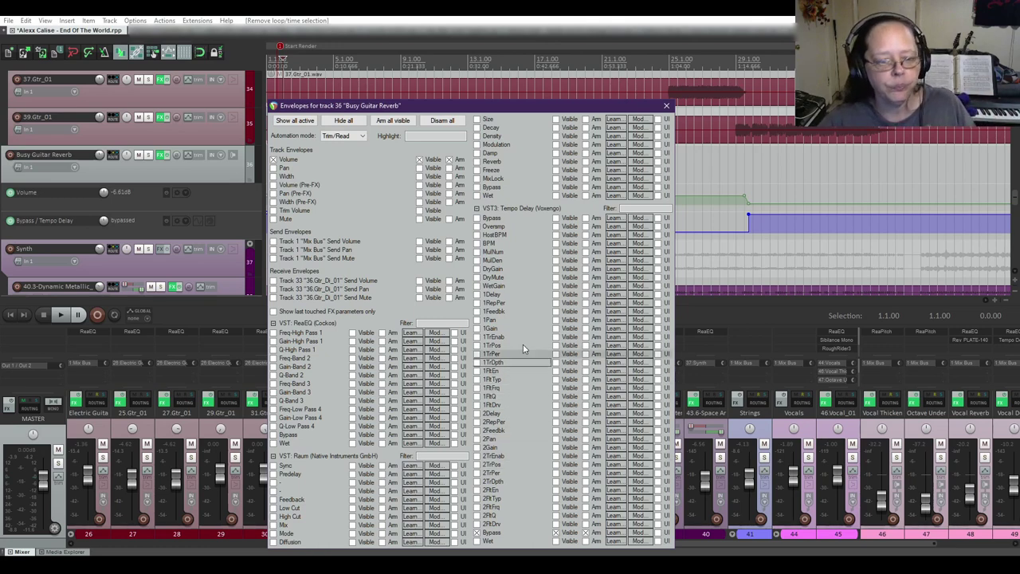
left_click(667, 105)
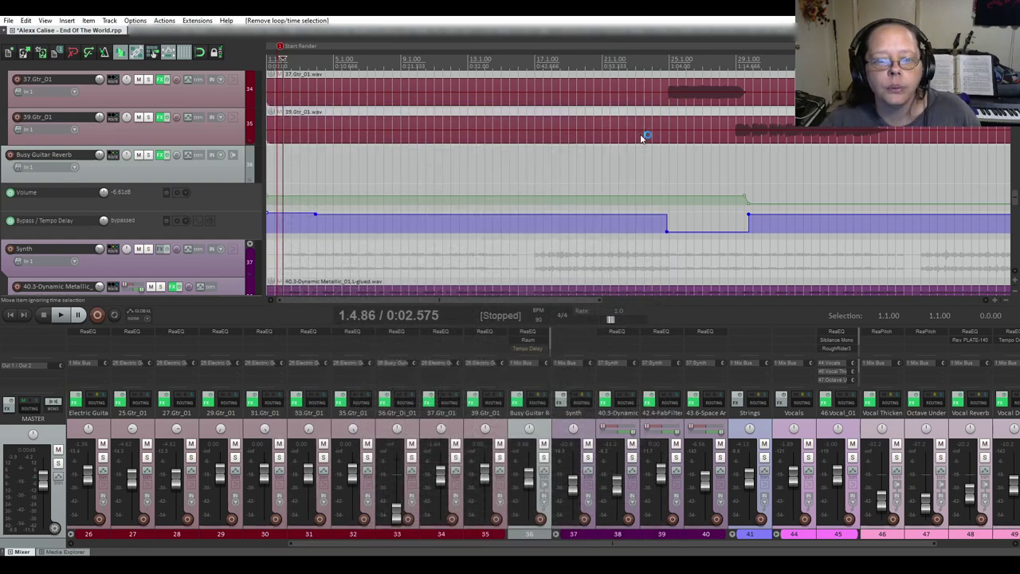
Raise the bypassed stretches of the Tempo Delay bypass envelope, before bar 25 and after bar 29, fully to the upper limit.
left_click(557, 212)
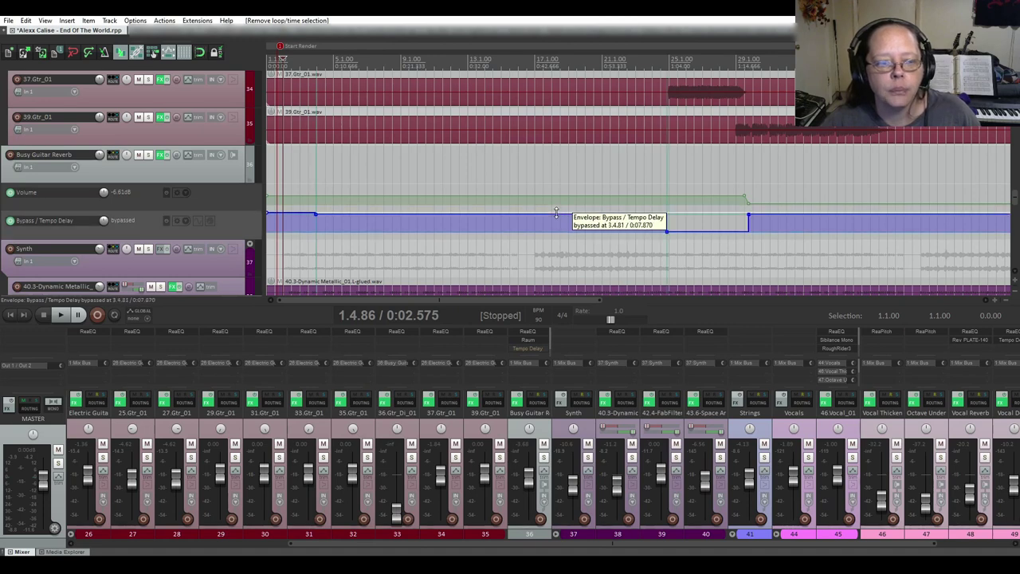
mouse_move(557, 213)
left_mouse_down()
mouse_move(557, 197)
mouse_move(582, 199)
left_mouse_up()
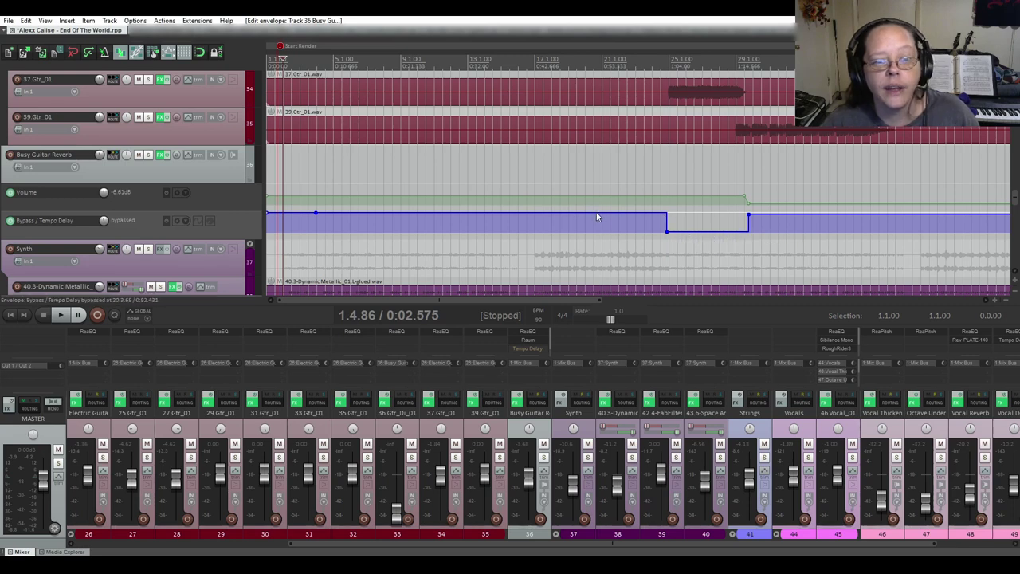
left_click(768, 217)
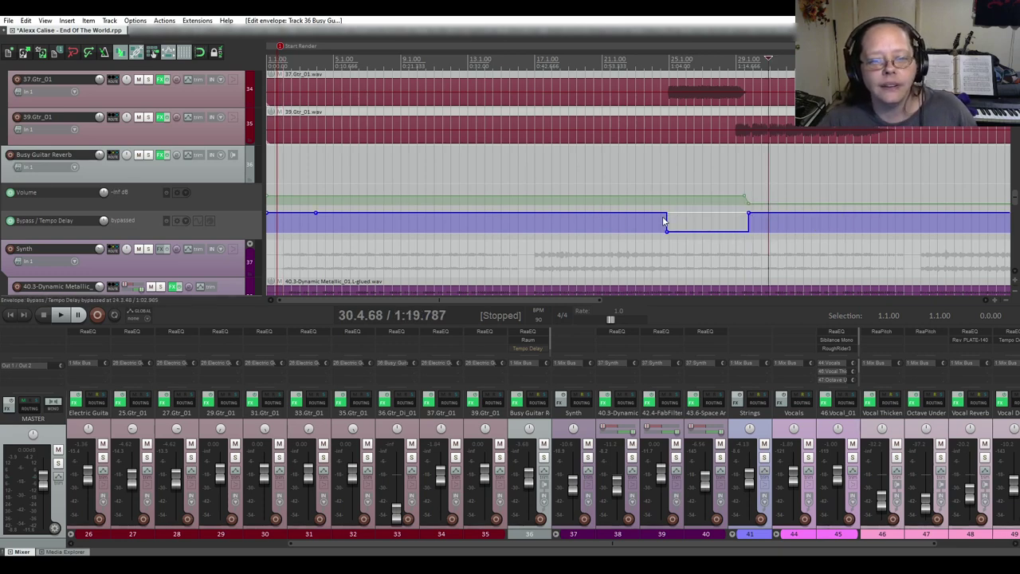
Solo the 36.Gtr_Di_01 track and audition the Tempo Delay bypass automation from 24.1.07 to just past bar 30.
scroll(163, 112, "up", 1)
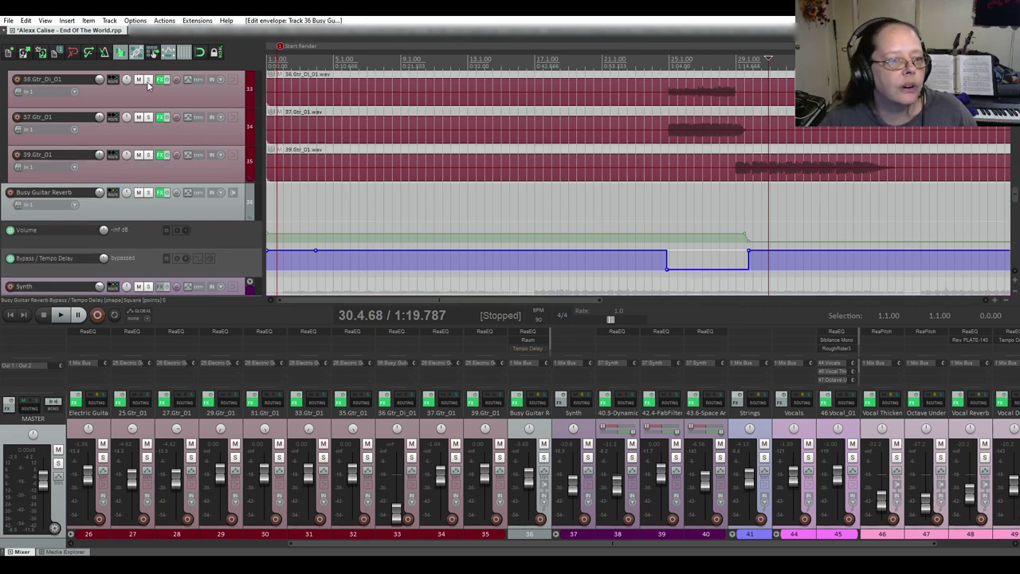
left_click(148, 79)
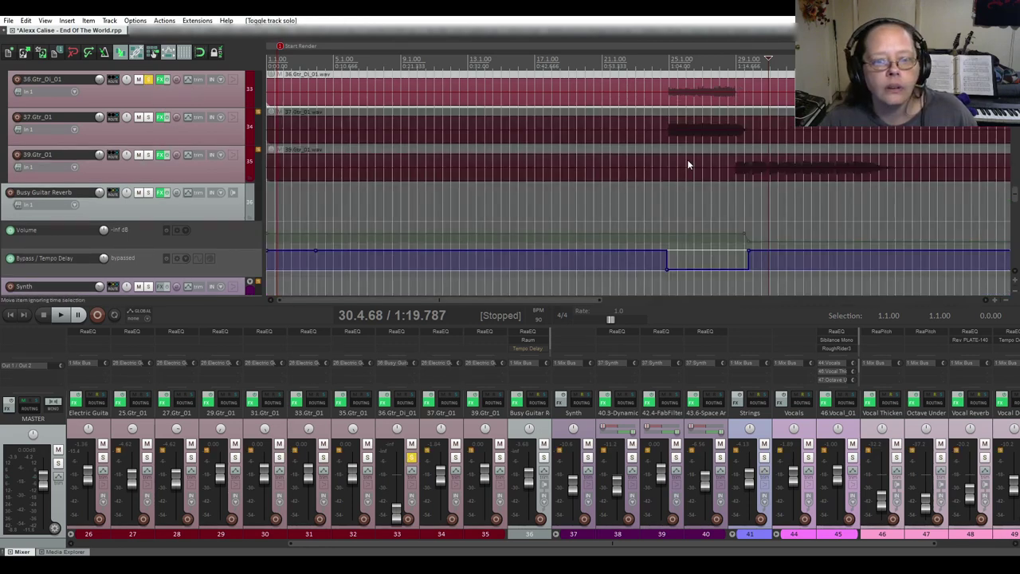
left_click(653, 87)
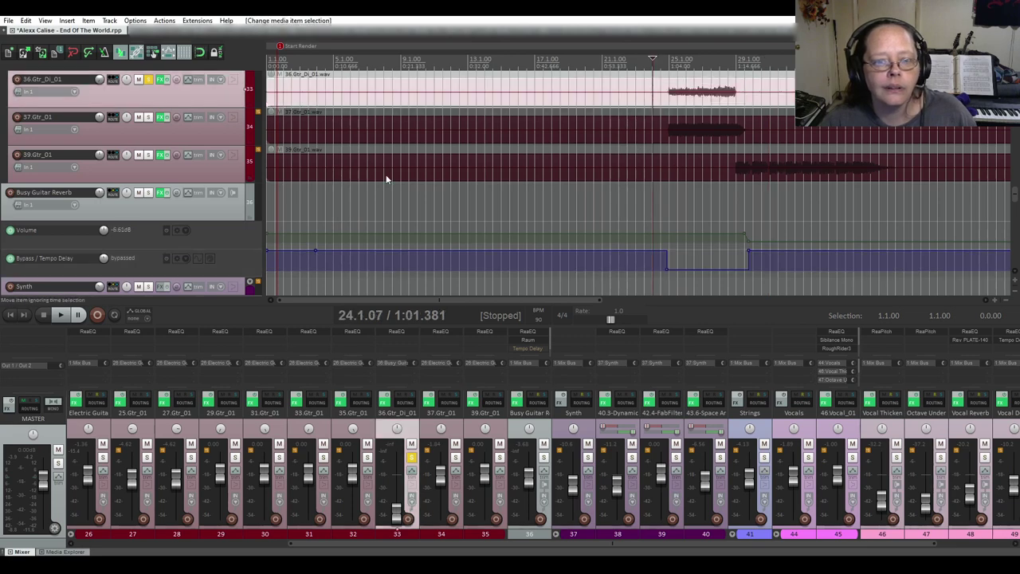
left_click(62, 316)
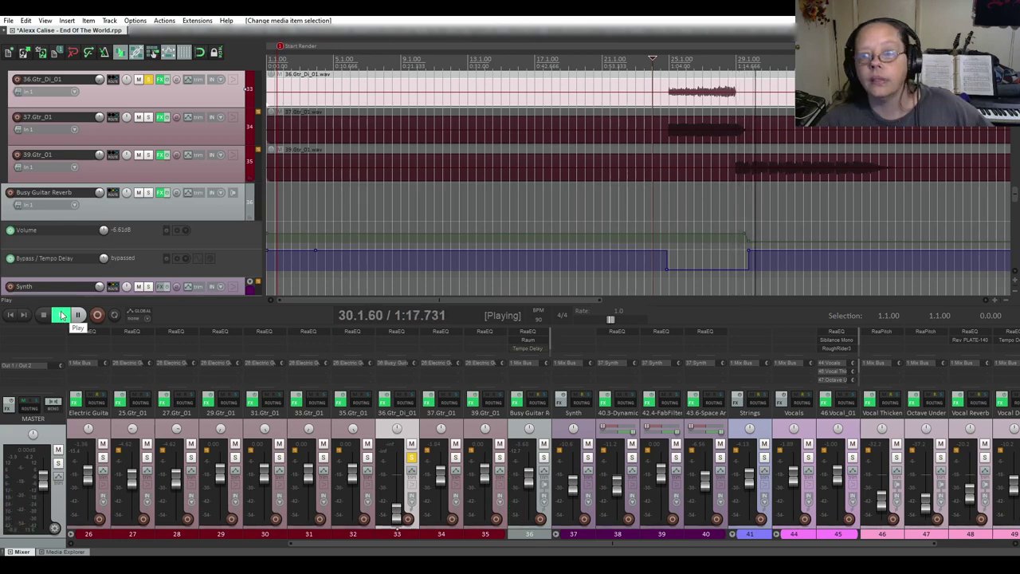
left_click(43, 315)
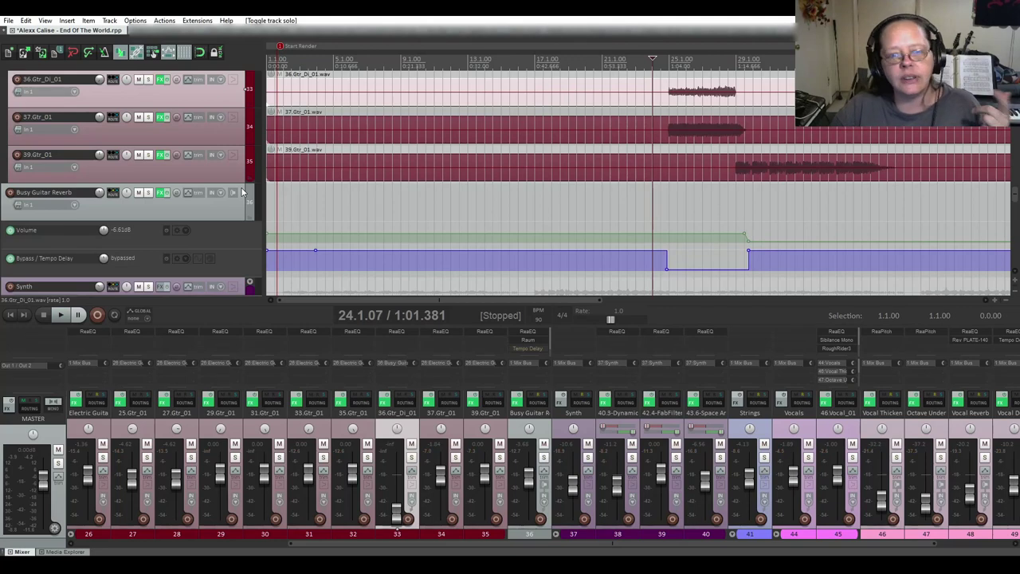